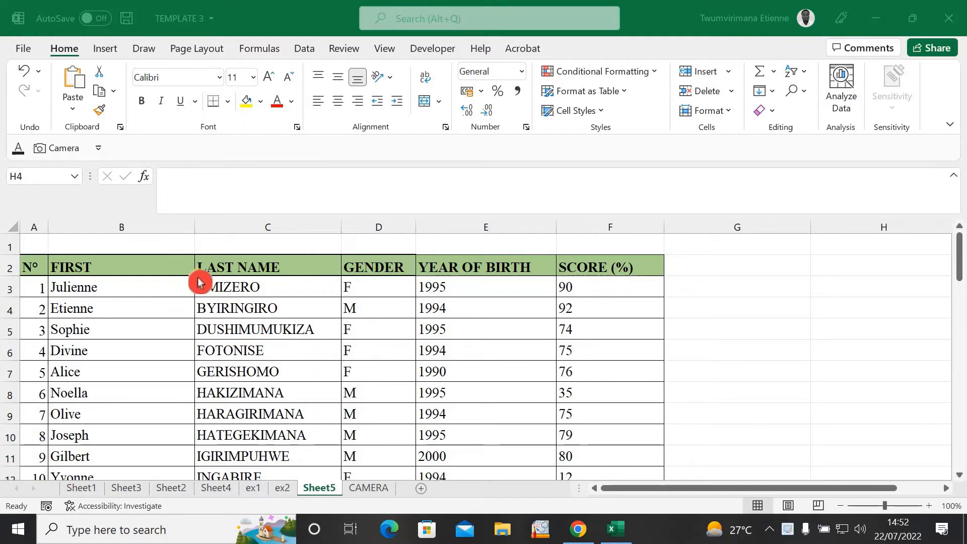
click(383, 377)
click(570, 357)
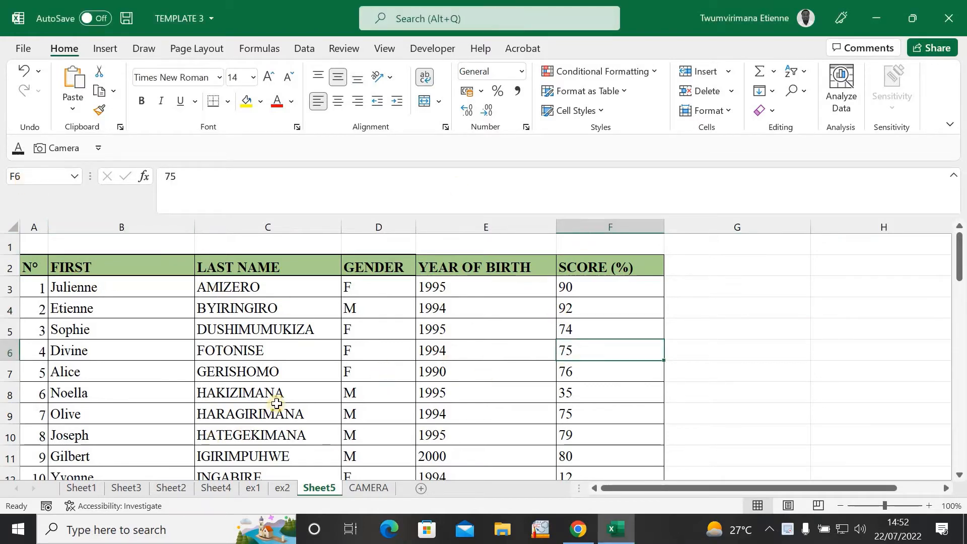
click(599, 400)
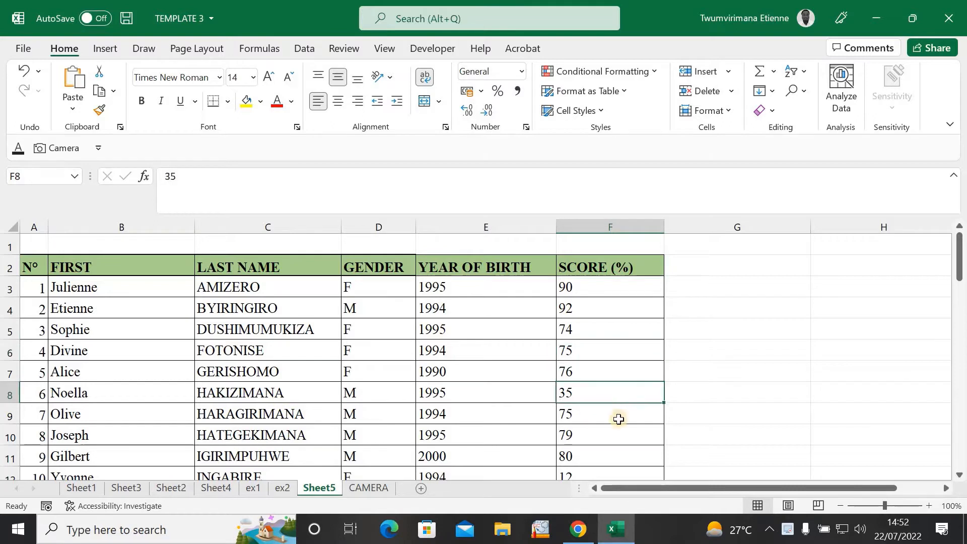
click(618, 421)
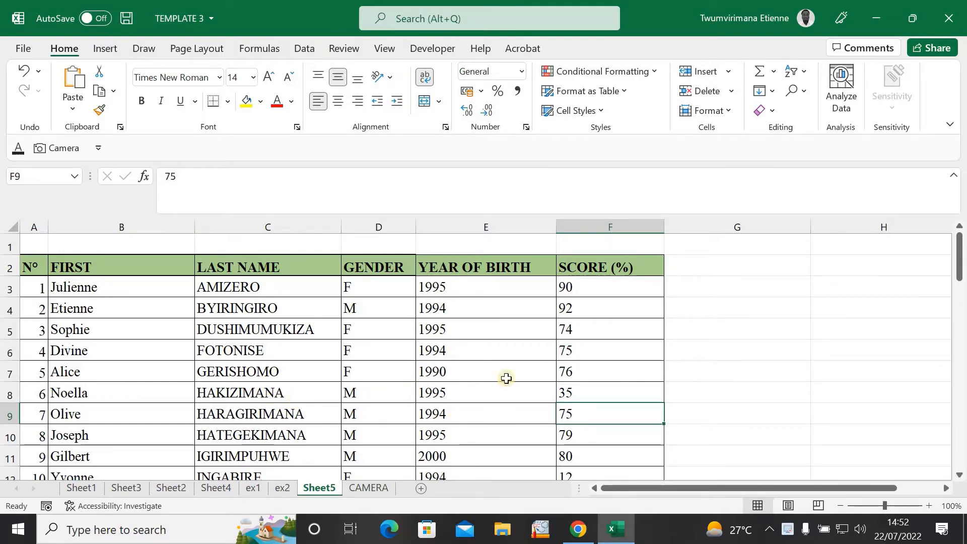
click(706, 401)
click(669, 419)
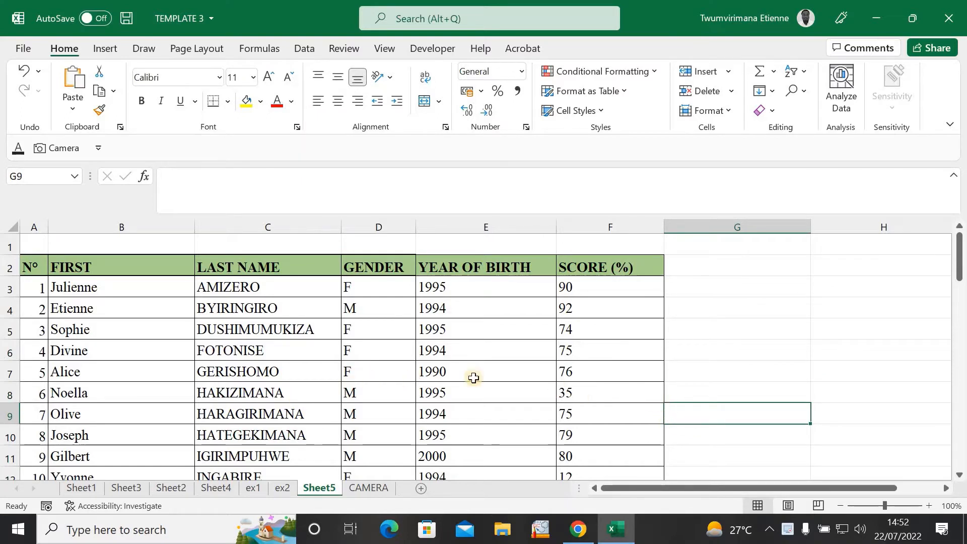
click(487, 363)
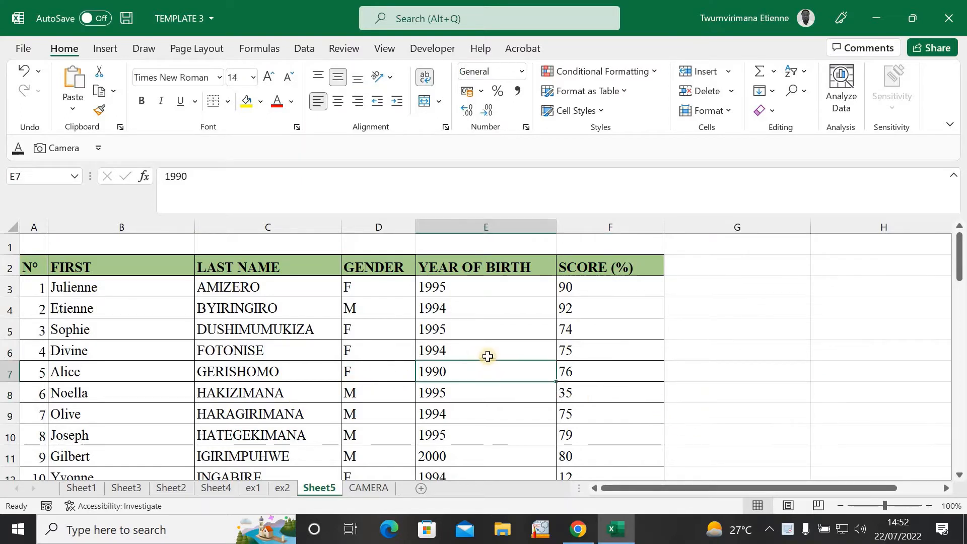
click(488, 348)
click(466, 330)
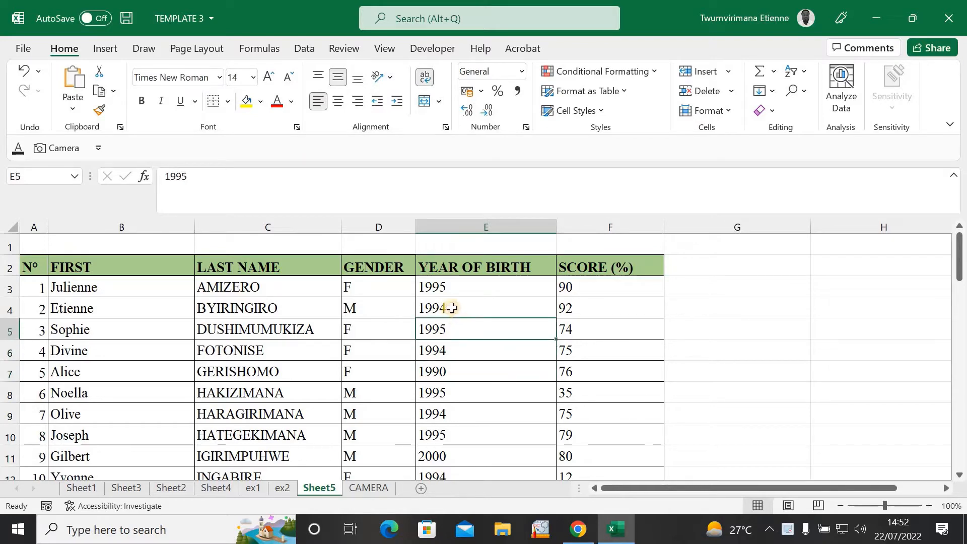
click(424, 308)
click(440, 290)
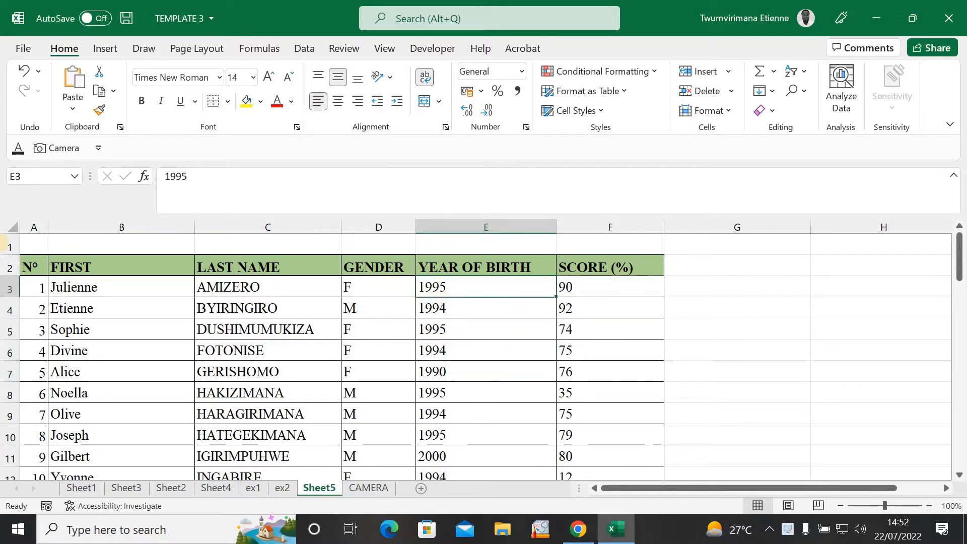
drag(35, 244, 491, 390)
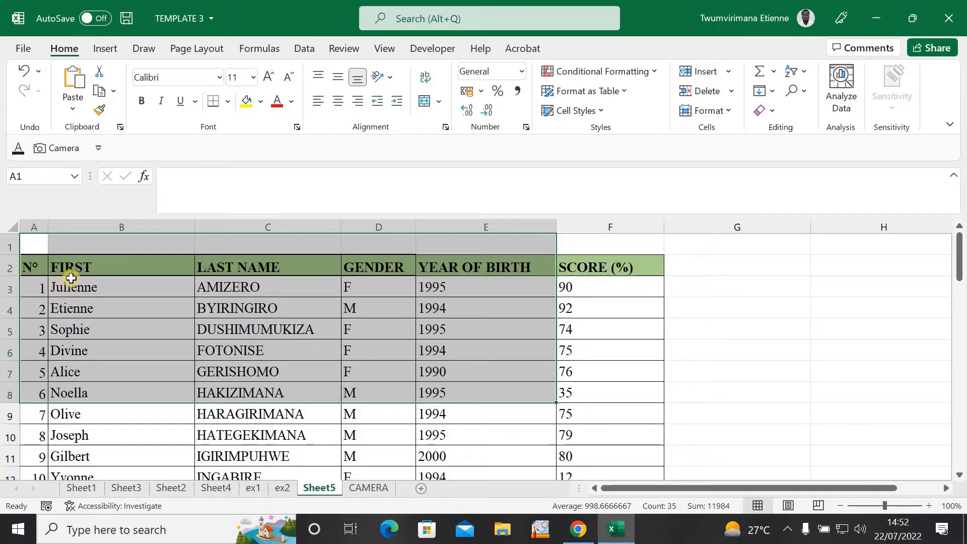
Copy the whole student table on Sheet5, from the N° header in A2 through the last score in F52.
click(70, 278)
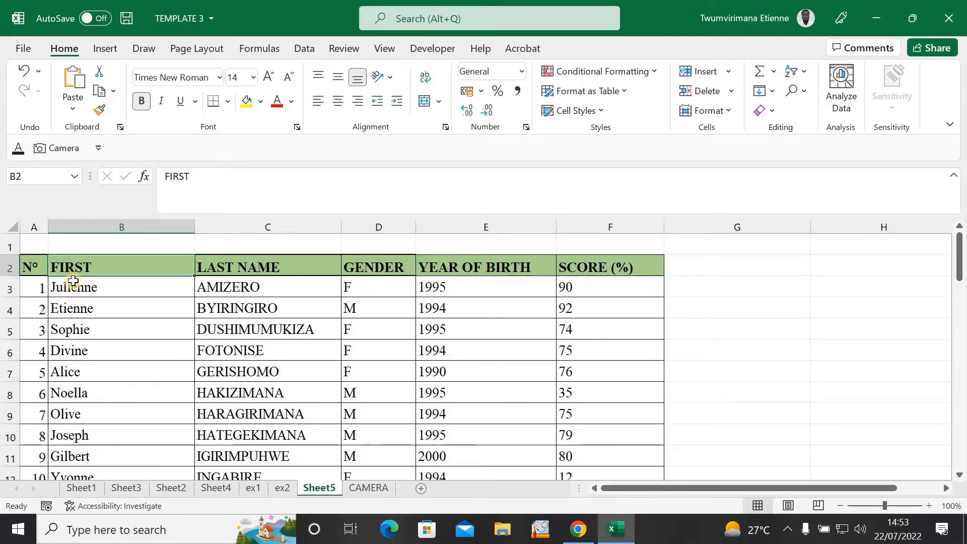
mouse_move(29, 263)
mouse_down()
mouse_move(285, 312)
mouse_move(510, 384)
mouse_move(585, 443)
mouse_move(574, 496)
mouse_move(566, 480)
mouse_move(550, 479)
mouse_move(588, 439)
mouse_up()
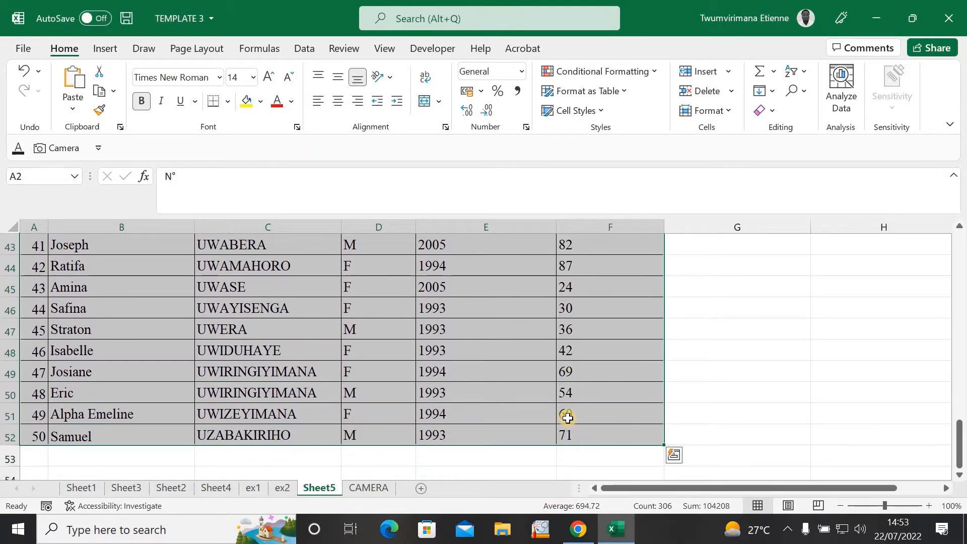
key(ctrl+c)
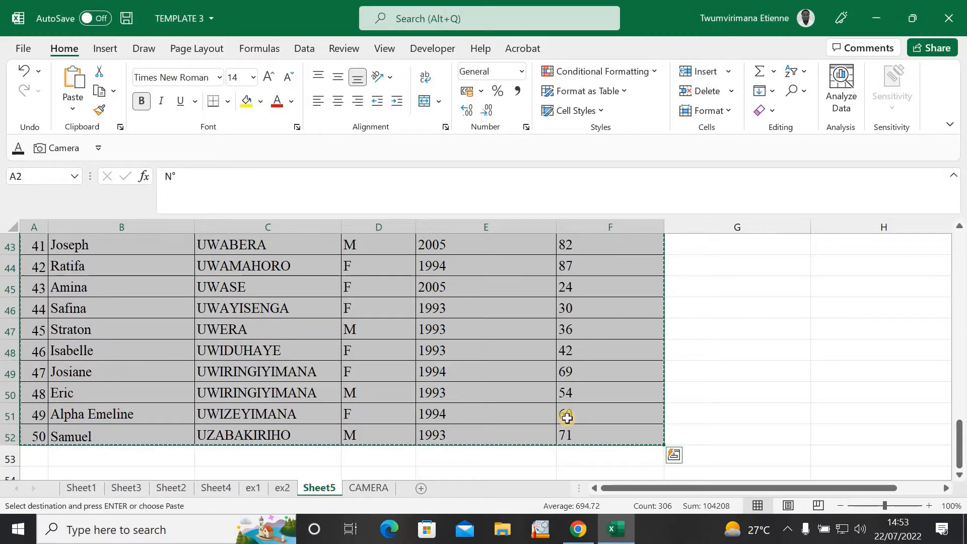
Switch to Chrome, open Google Drive and create a blank Google Sheets spreadsheet.
click(578, 529)
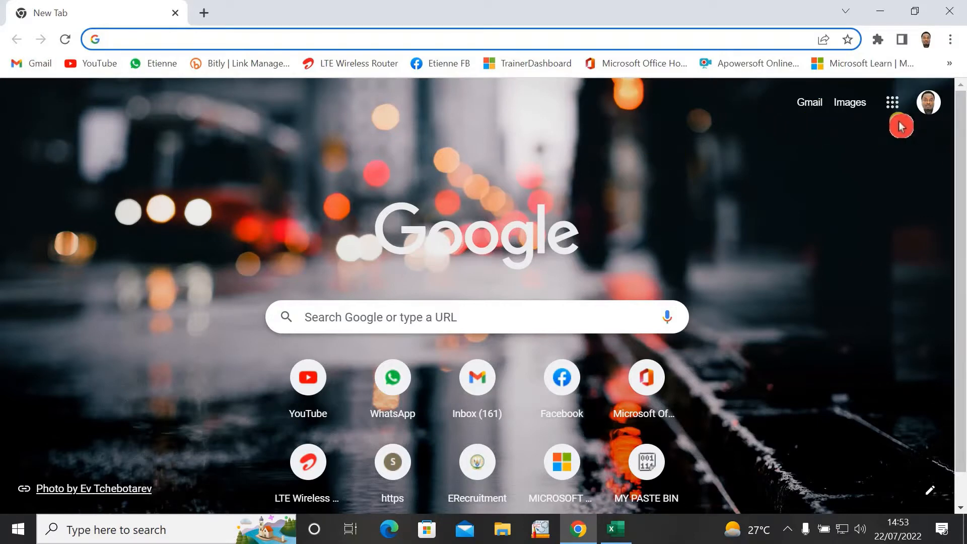
click(893, 103)
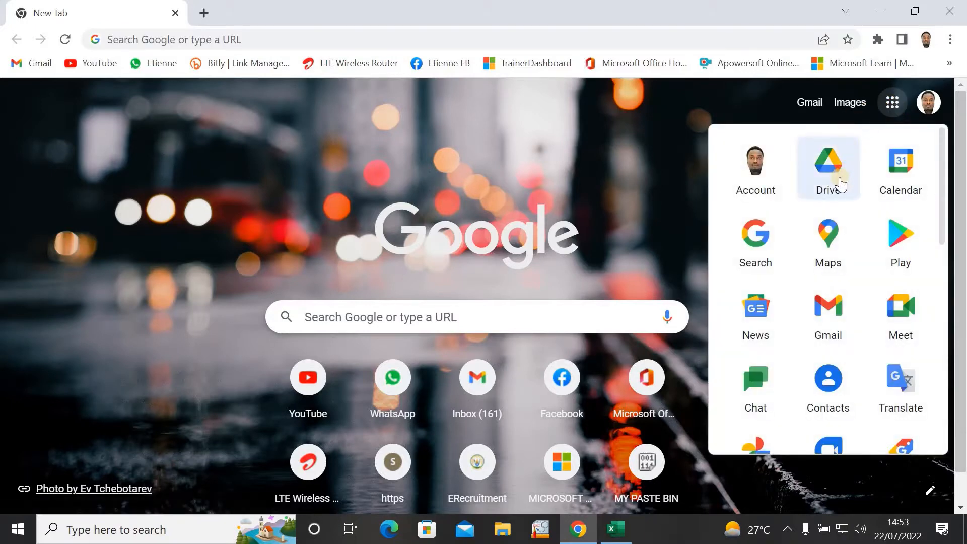
click(837, 172)
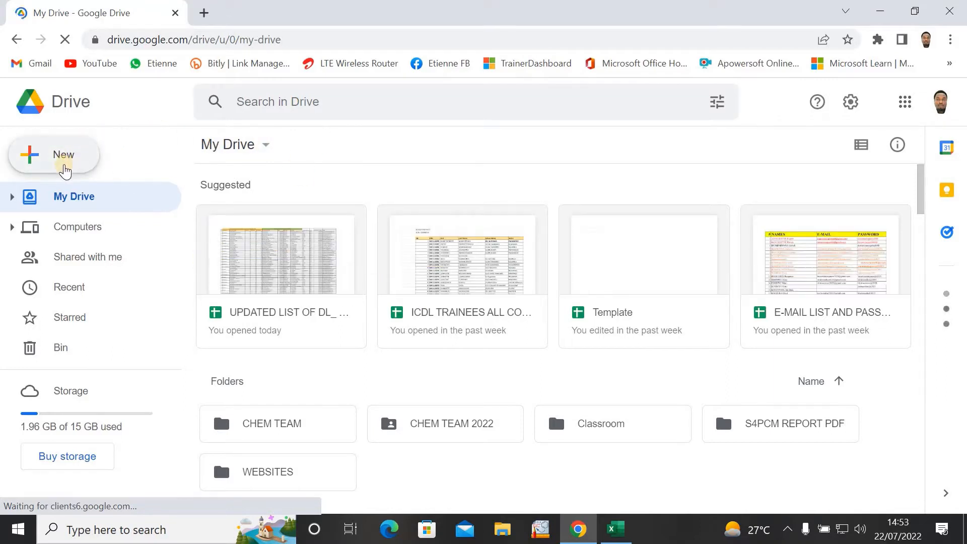
click(52, 156)
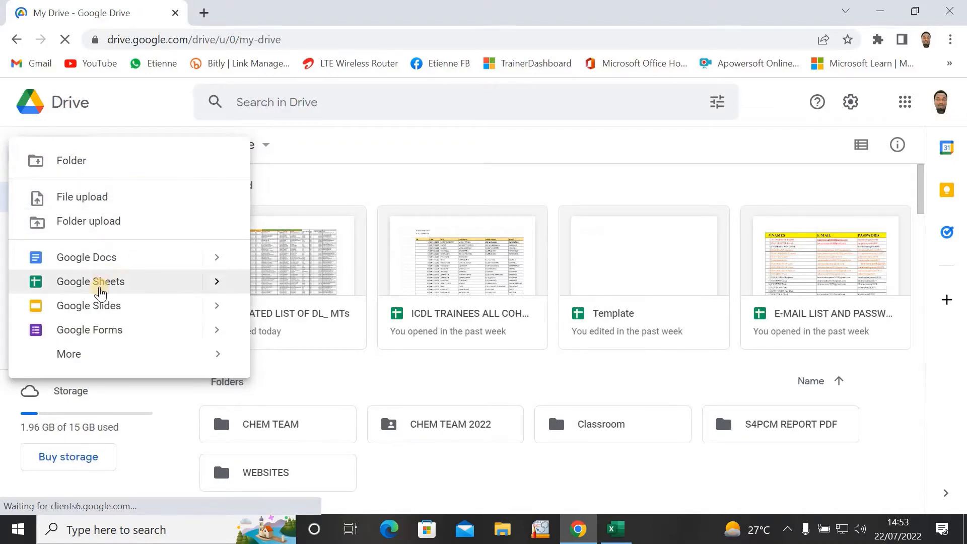
click(100, 283)
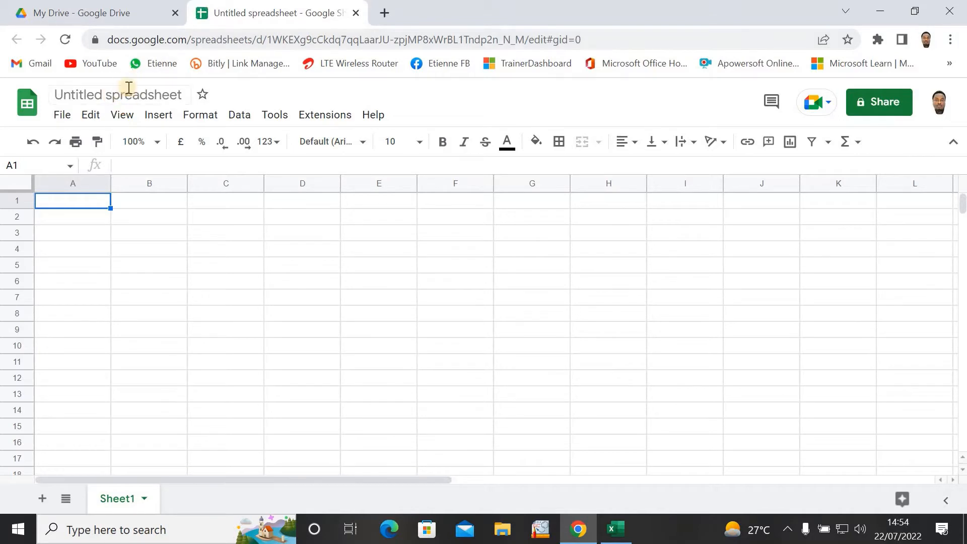
Name the new spreadsheet COHORT 1 SCORE.
click(166, 99)
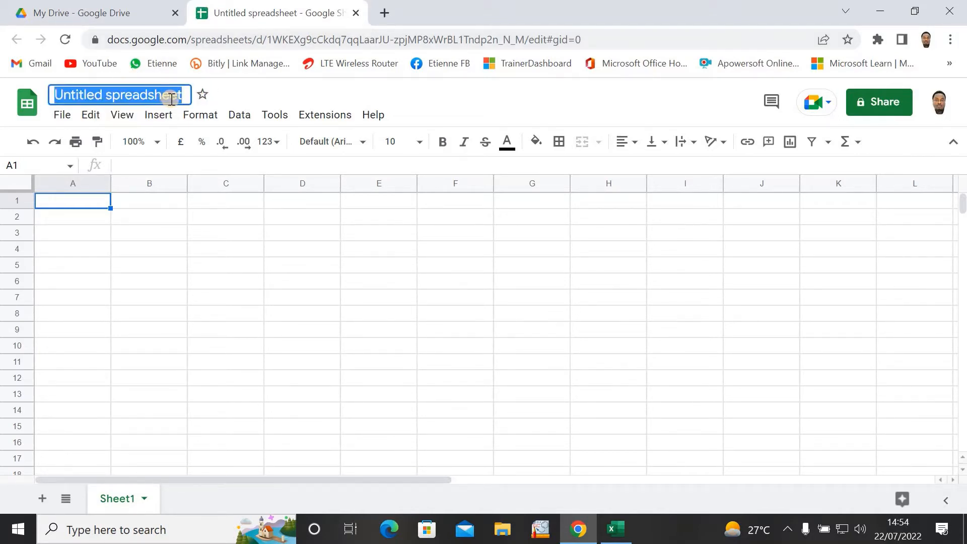
text(CHO)
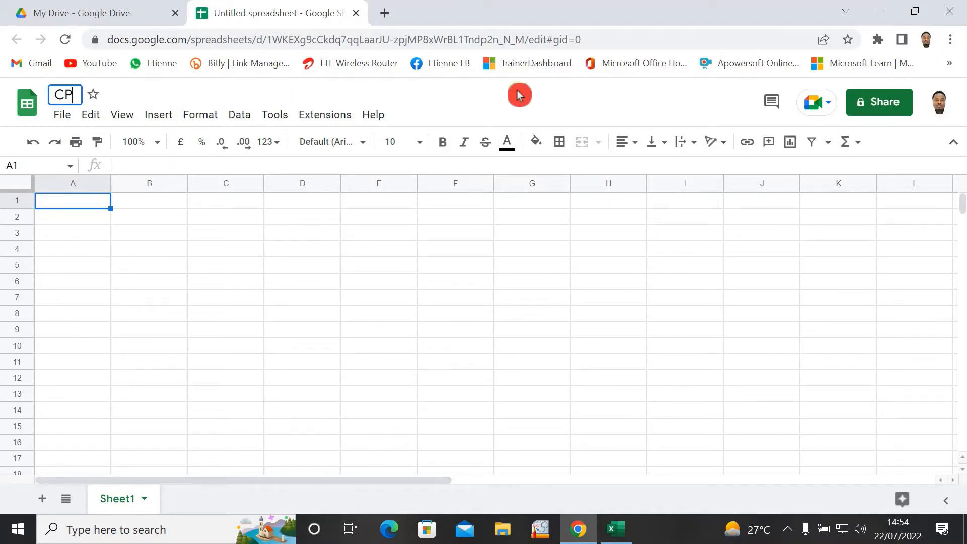
text(ORT 1)
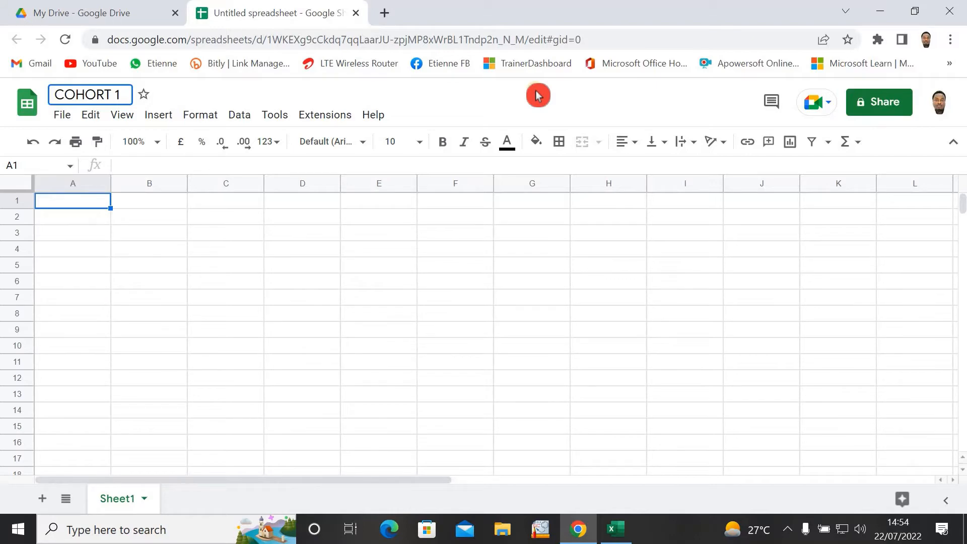
text(RE)
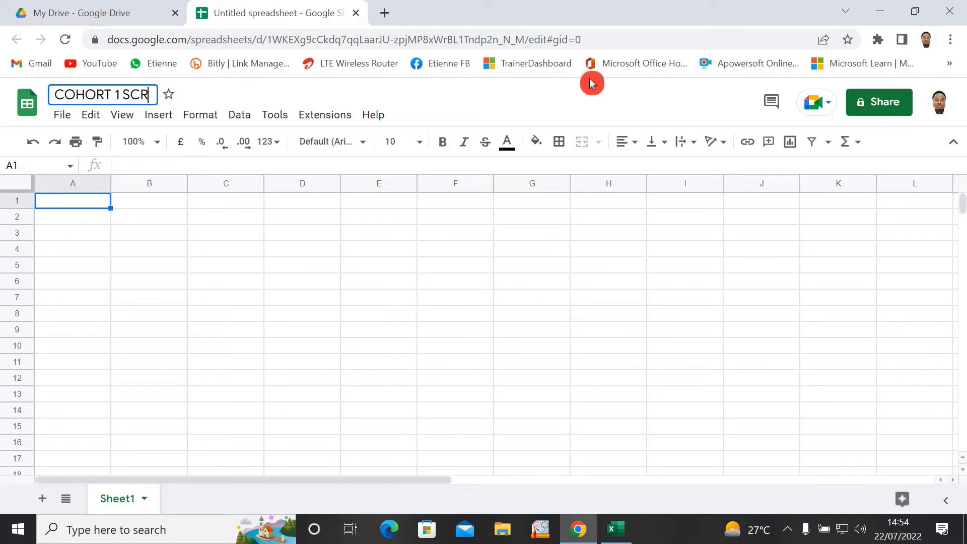
text(RE)
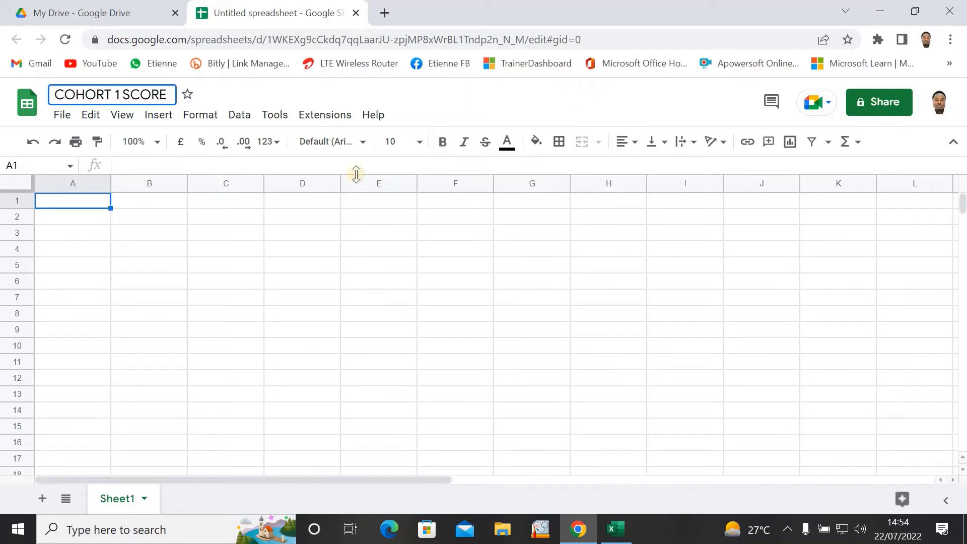
click(126, 251)
Paste the copied student table into Sheet1 starting at cell A1.
click(83, 216)
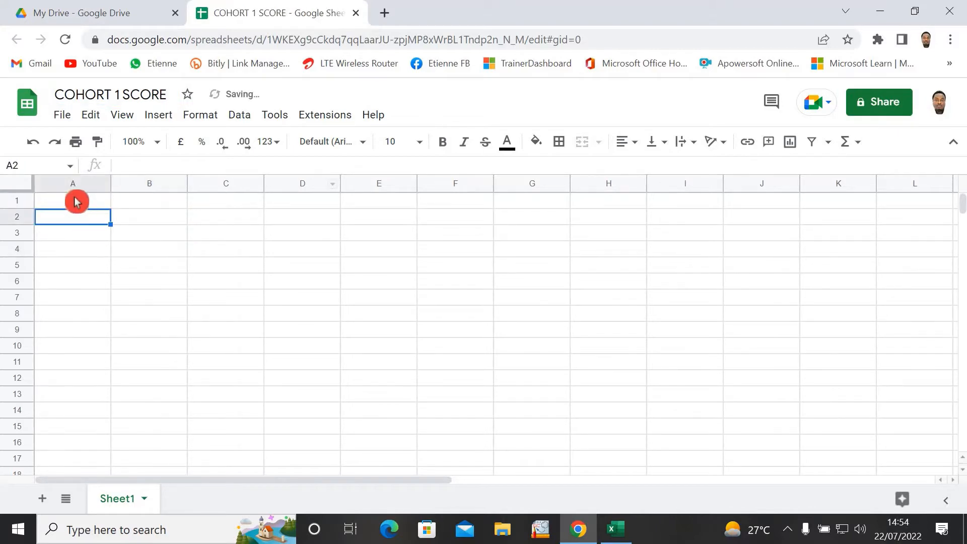
click(75, 201)
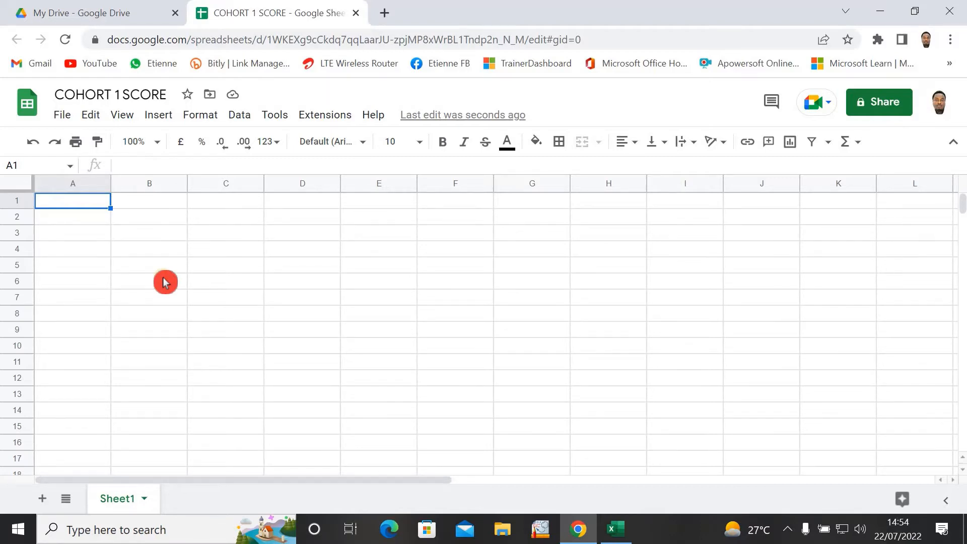
key(ctrl+v)
click(531, 312)
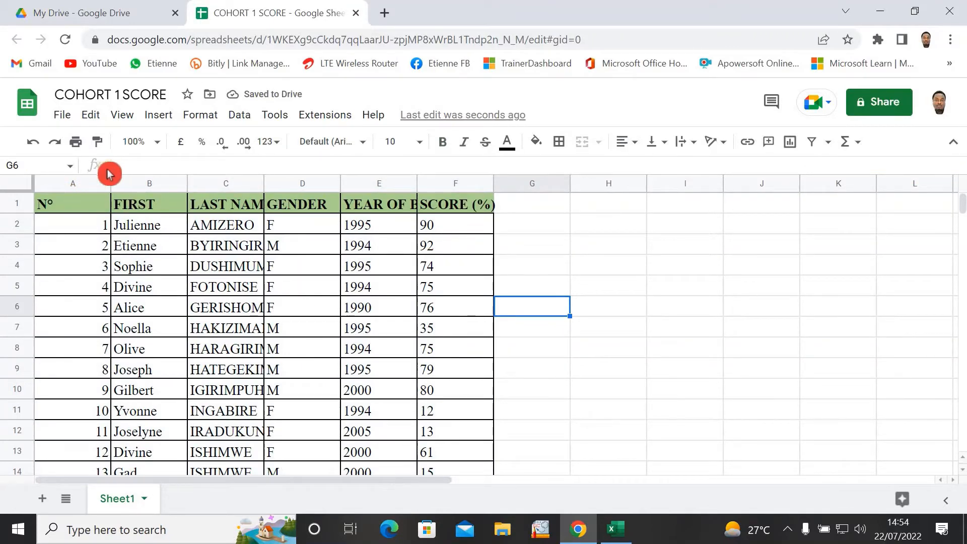
Narrow the N° column and widen the LAST NAME, YEAR OF BIRTH and SCORE (%) columns to fit their contents.
drag(112, 174, 71, 184)
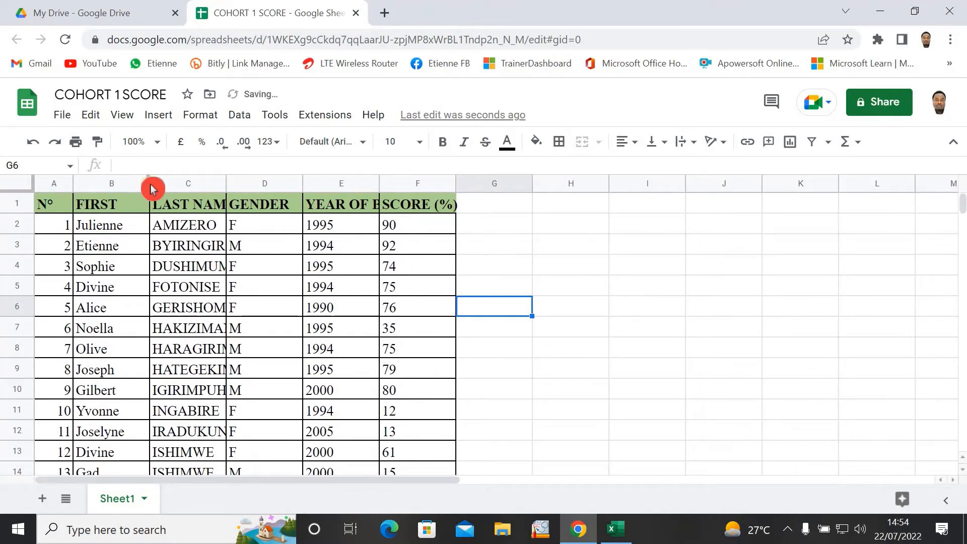
drag(225, 184, 311, 185)
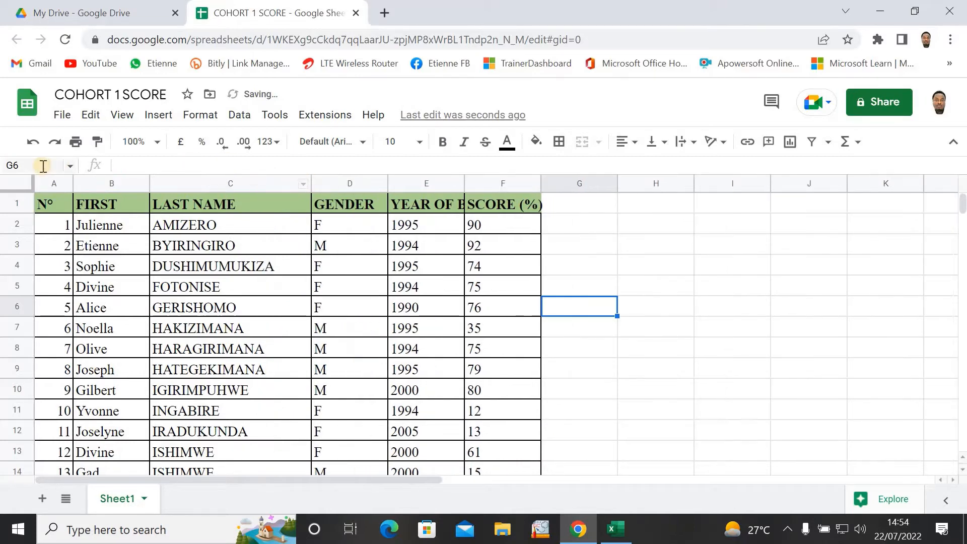
click(19, 189)
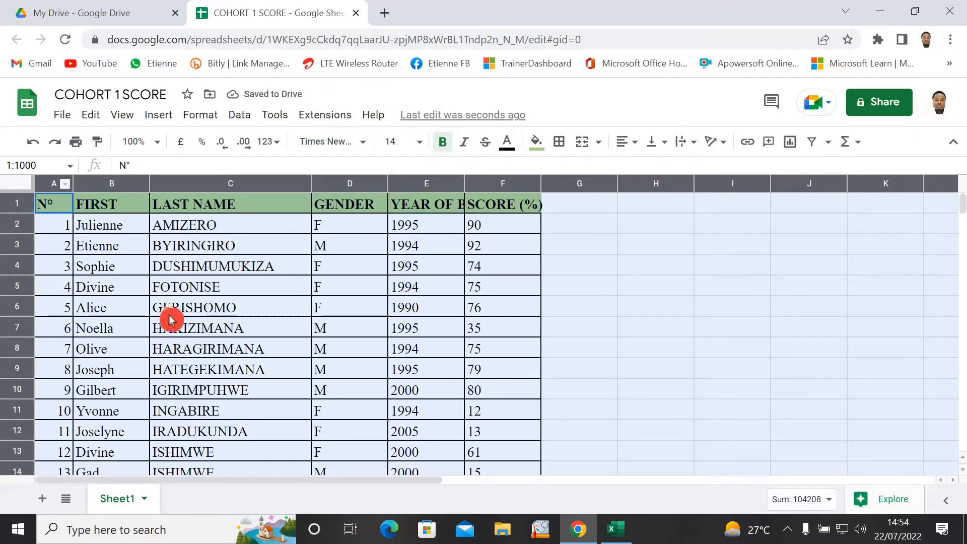
click(132, 292)
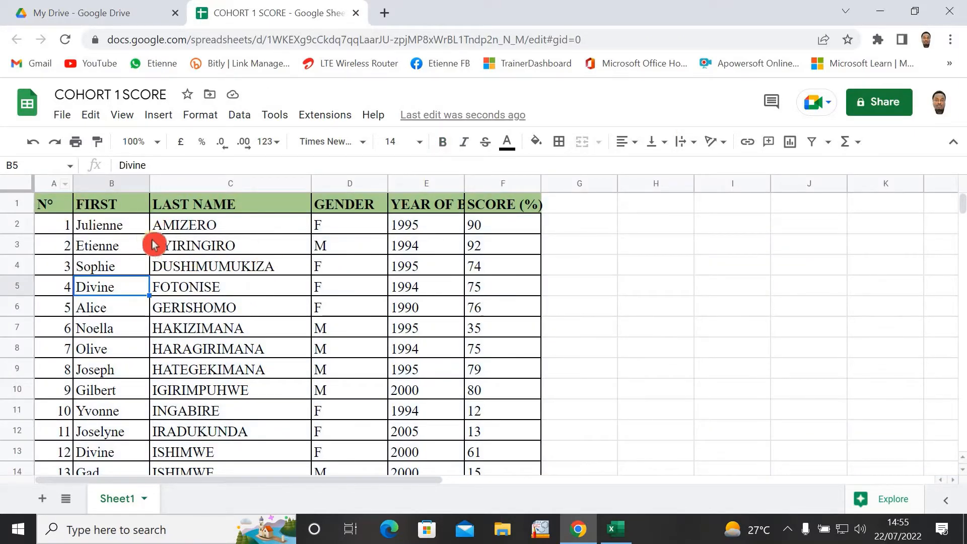
double_click(464, 185)
drag(464, 183, 515, 182)
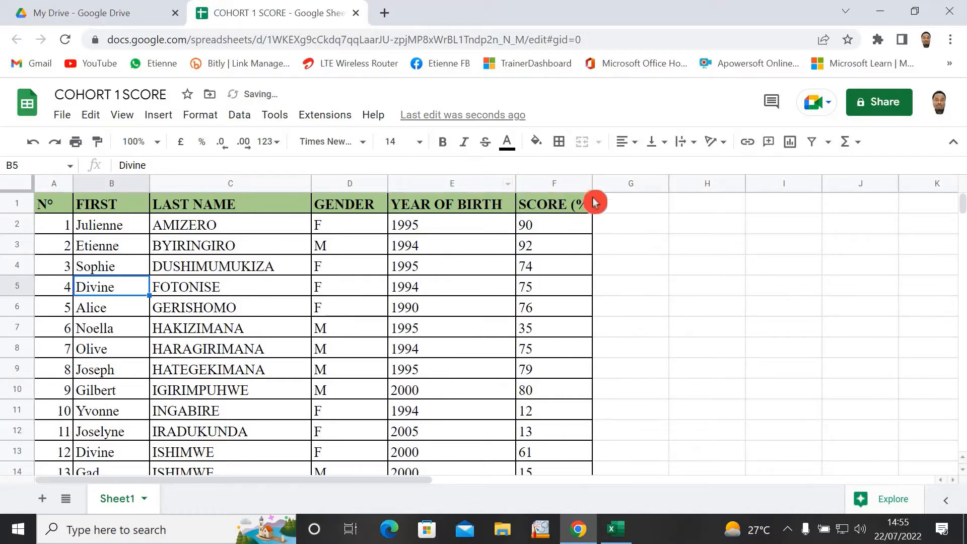
drag(591, 184, 608, 184)
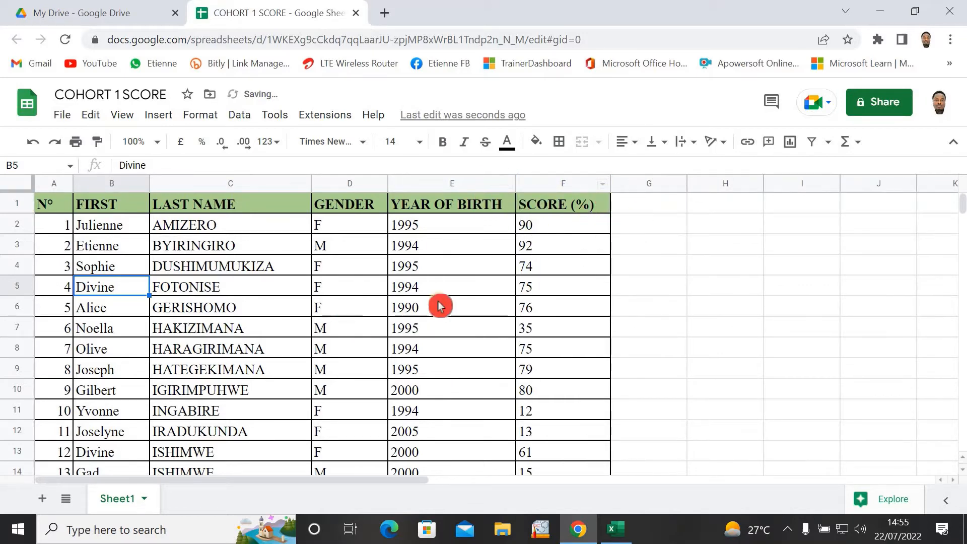
click(651, 272)
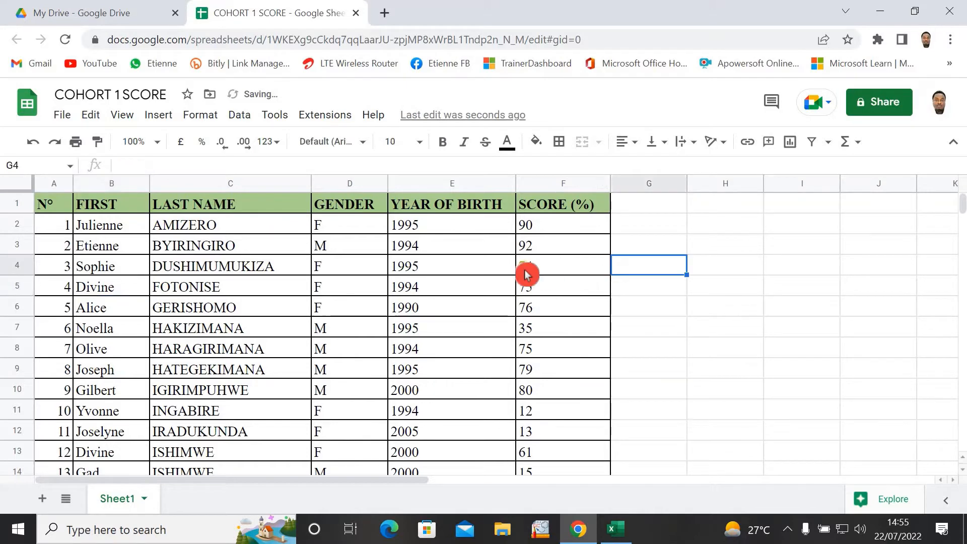
Copy the SCORE (%) header's formatting from F1 to the empty cell G1 with Paint format.
click(635, 208)
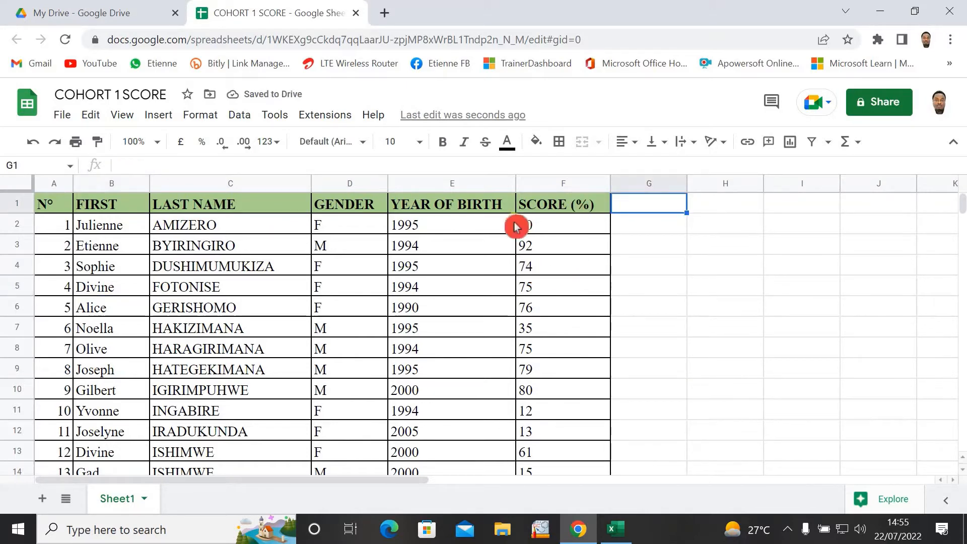
click(569, 202)
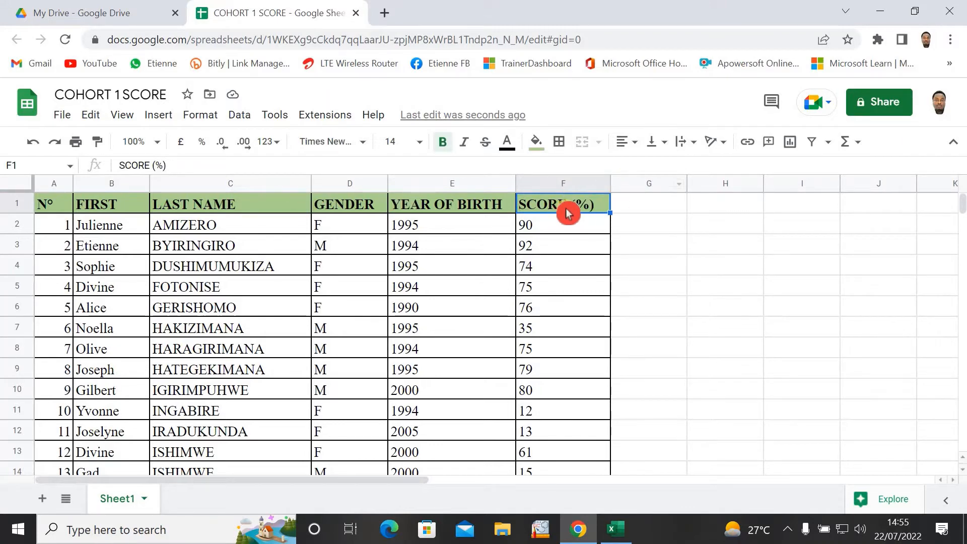
click(100, 143)
click(641, 207)
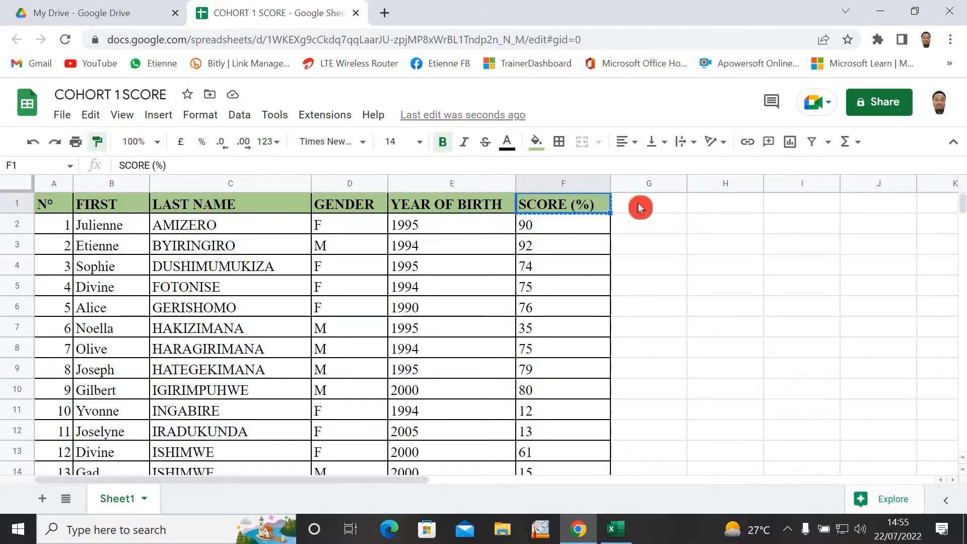
Enter STATUS as the column header in G1.
double_click(638, 207)
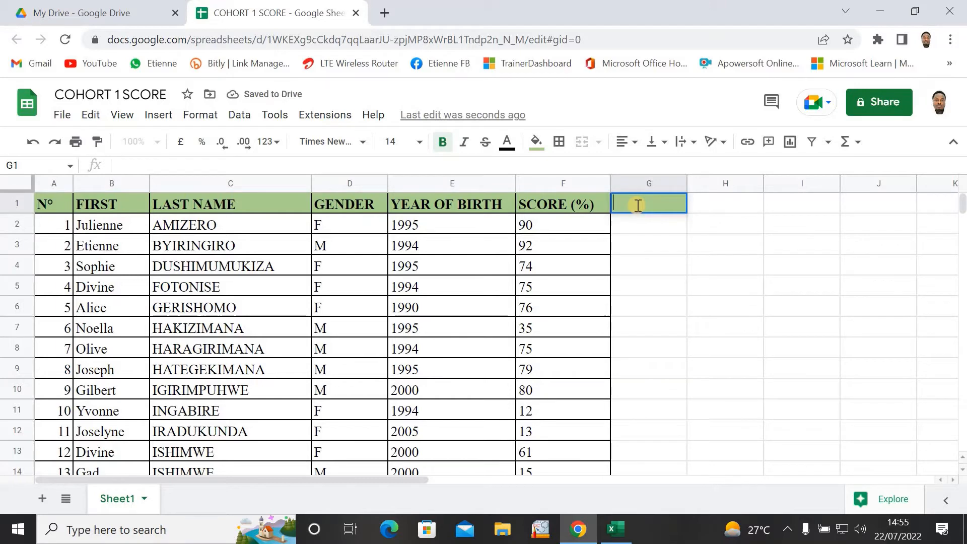
text(TUS)
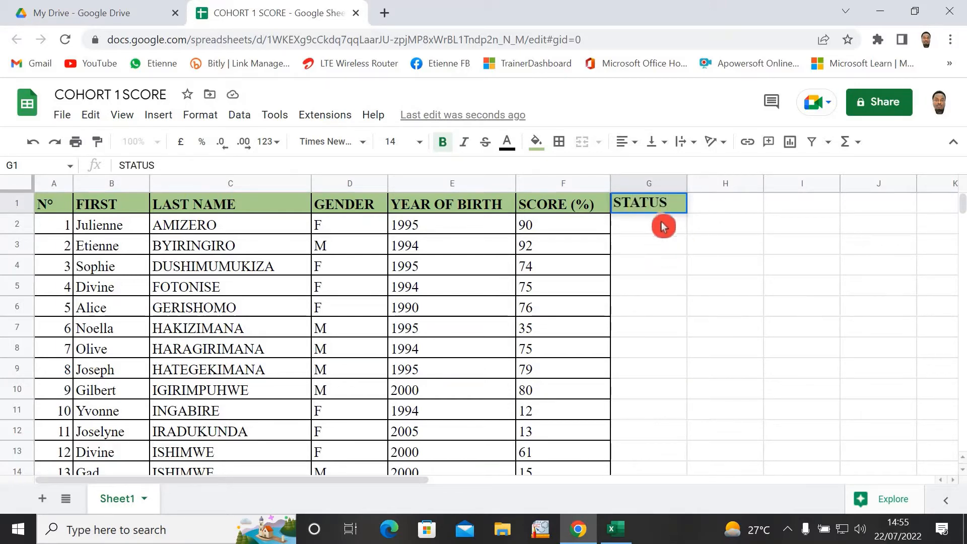
click(655, 242)
click(656, 225)
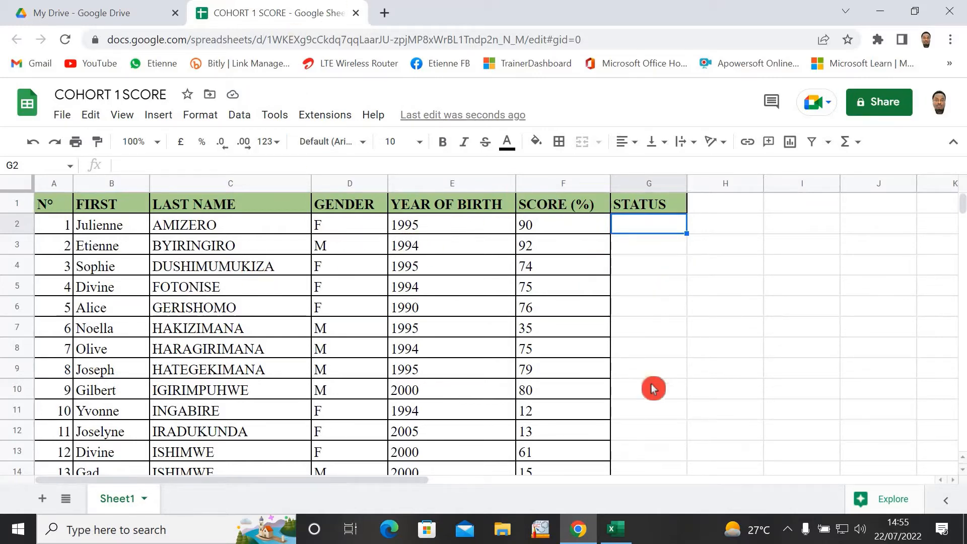
Begin an IF formula in G2 that tests whether the score in F2 is greater than or equal to 75.
click(642, 241)
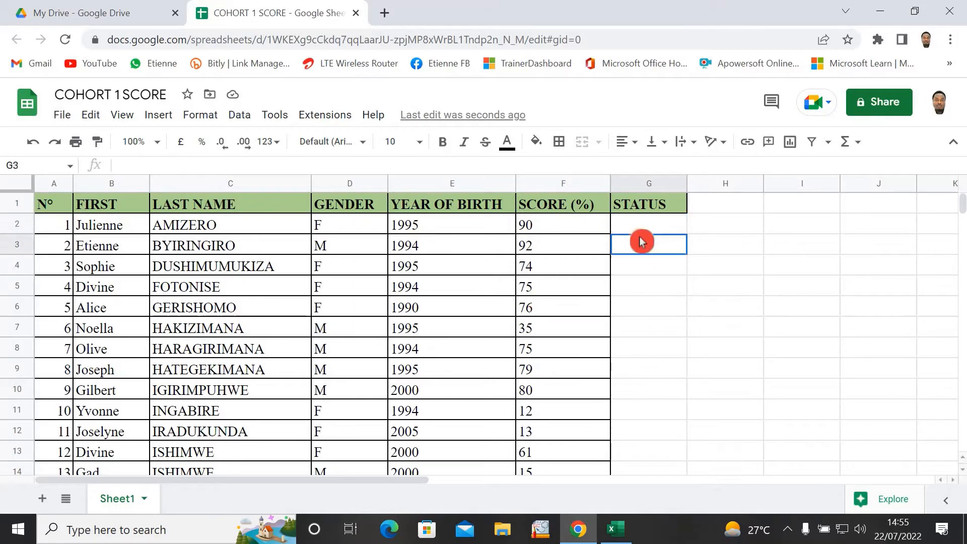
click(638, 225)
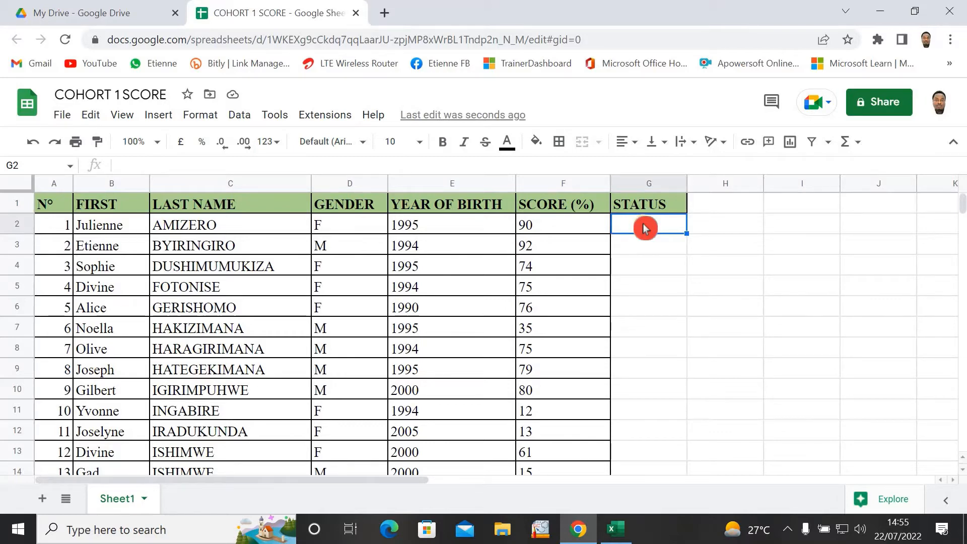
text(=)
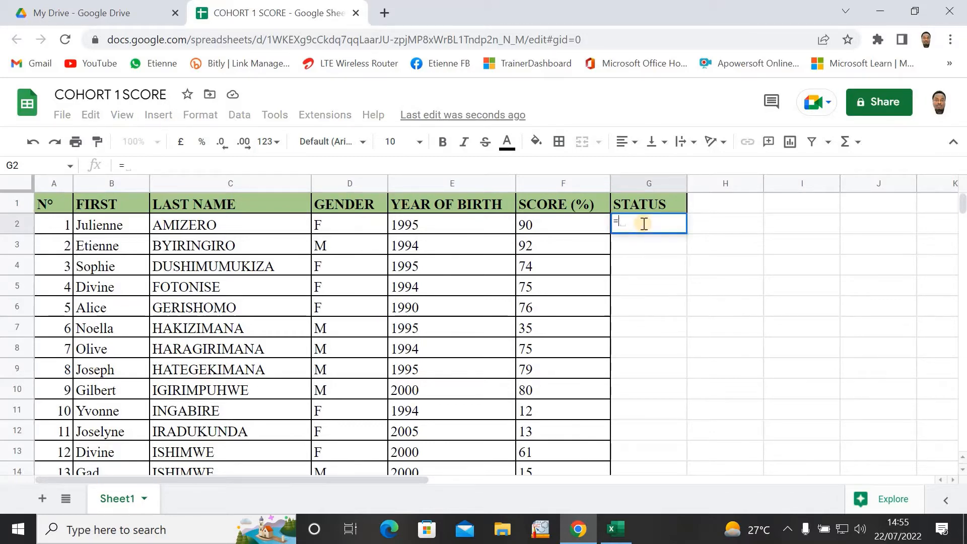
text(IF()
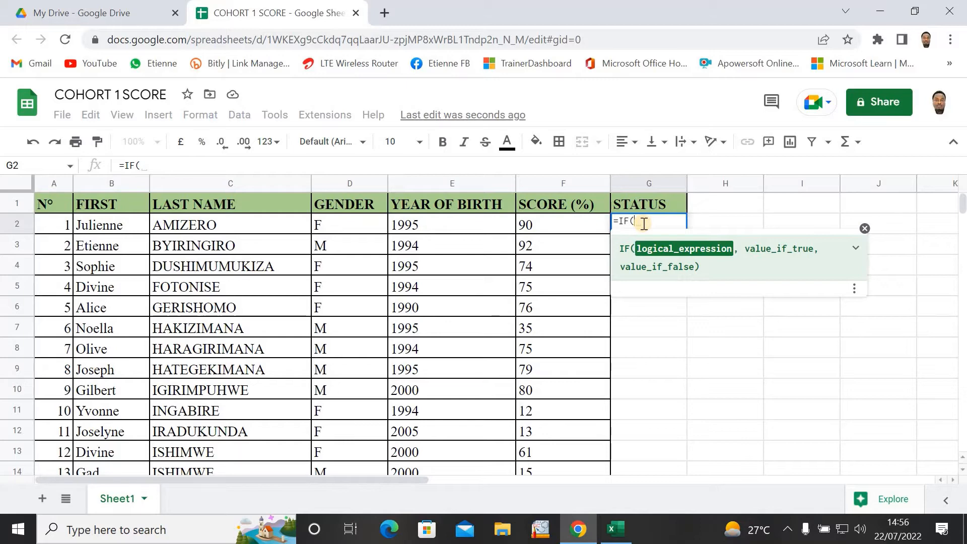
click(561, 225)
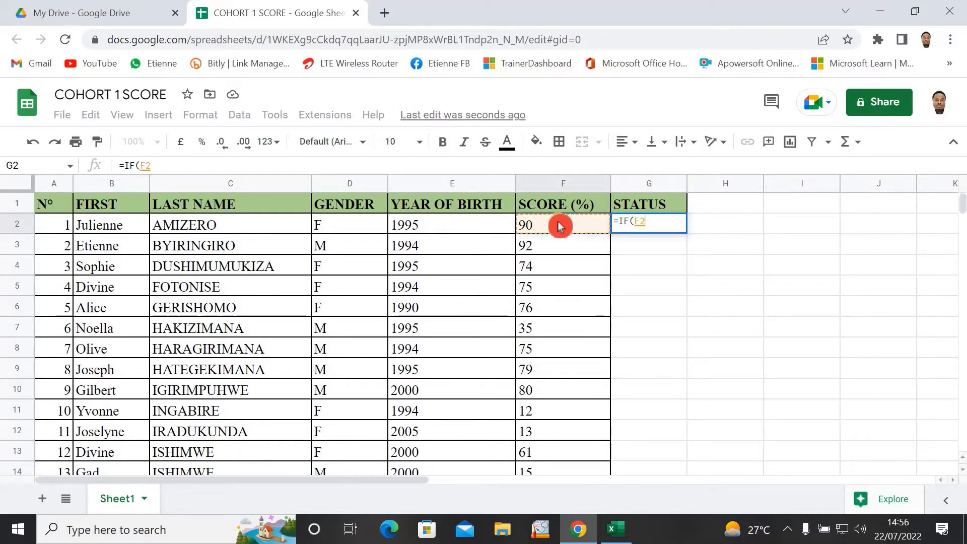
text(>)
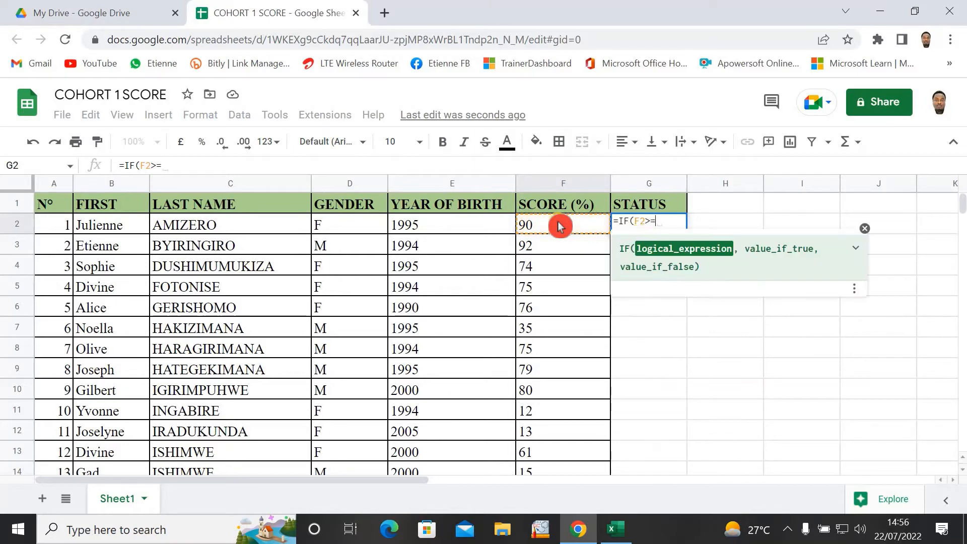
text(=)
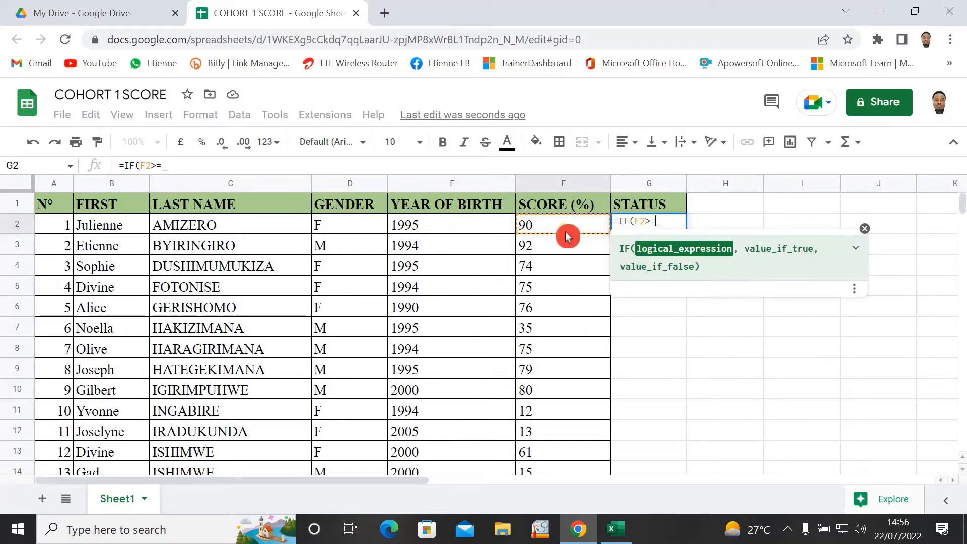
text(75)
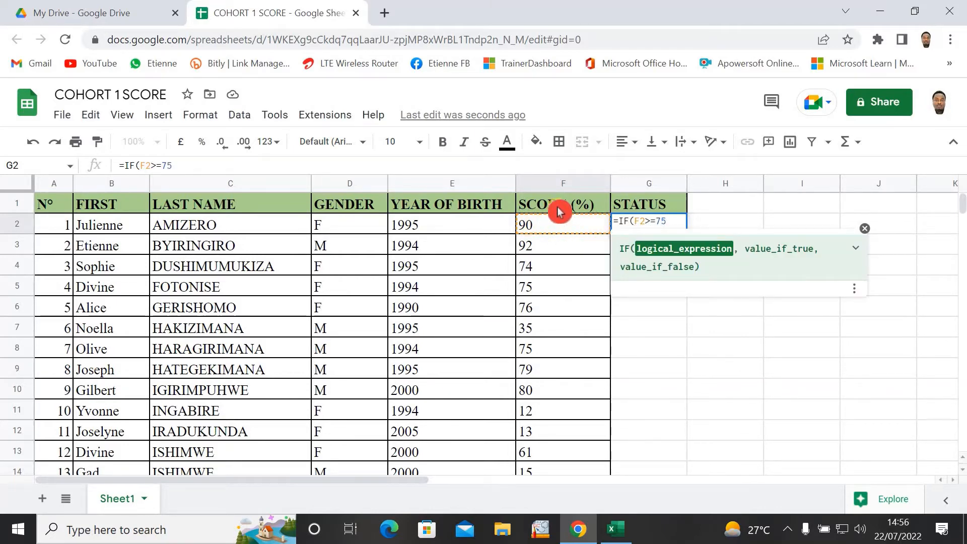
text(,)
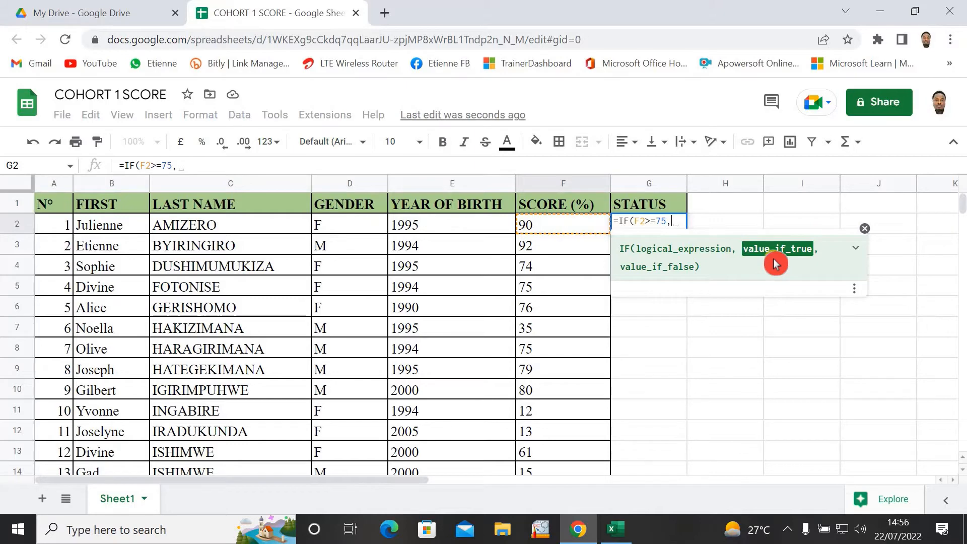
Complete the G2 IF formula so it returns "PASS" when true and "FAIL" when false.
text(")
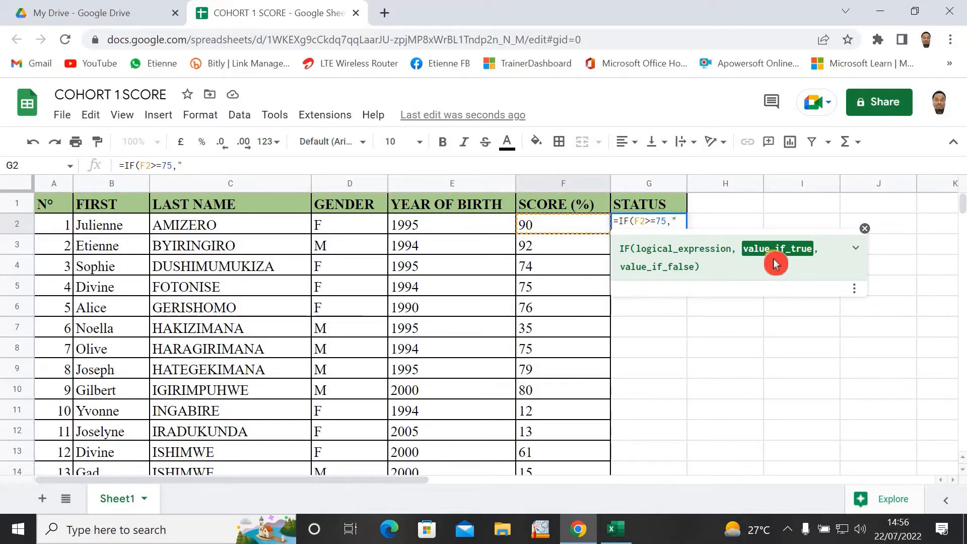
text(PASAS)
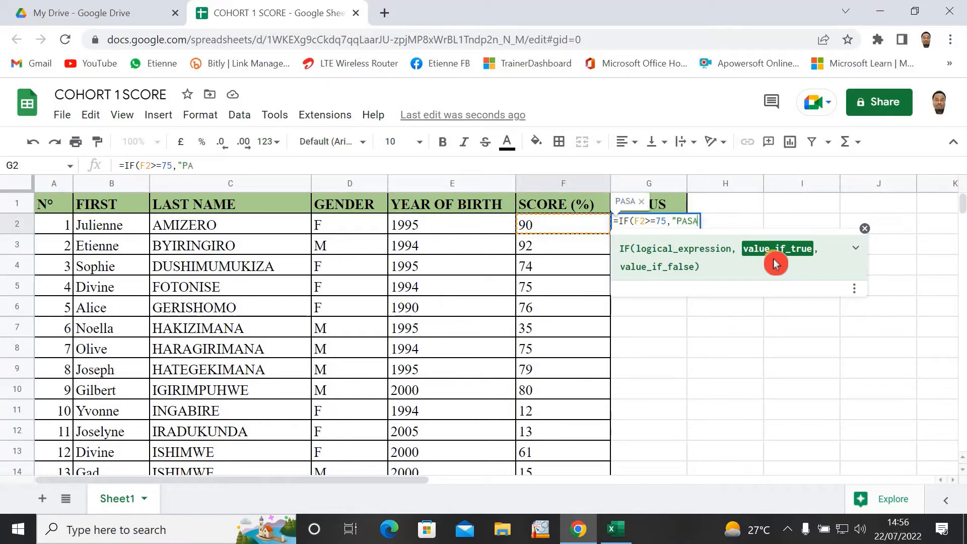
key(BackSpace)
key(BackSpace)
text(S)
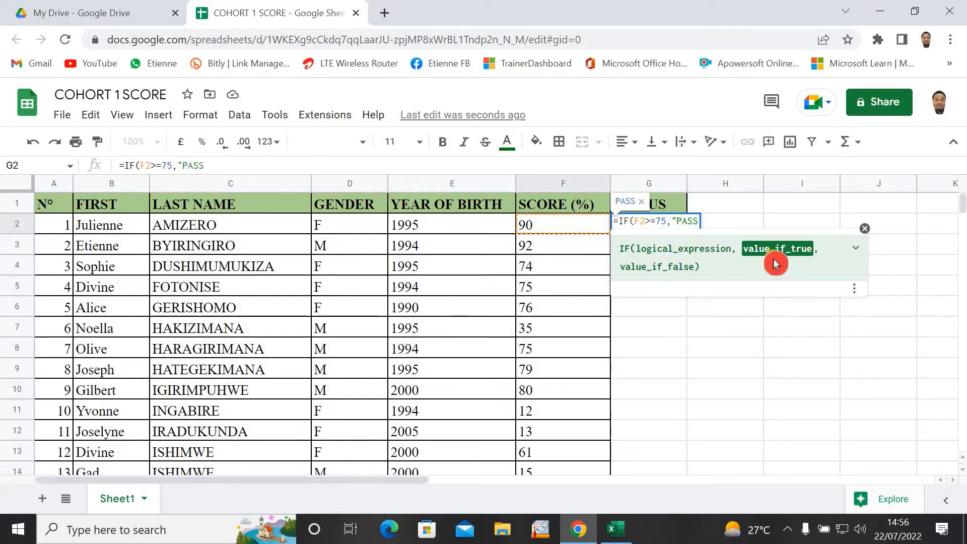
text(",)
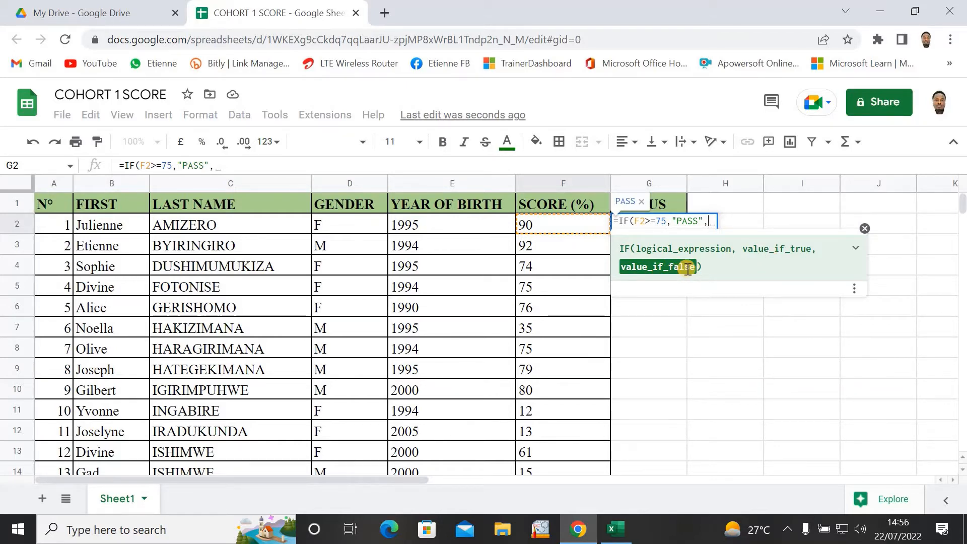
text(")
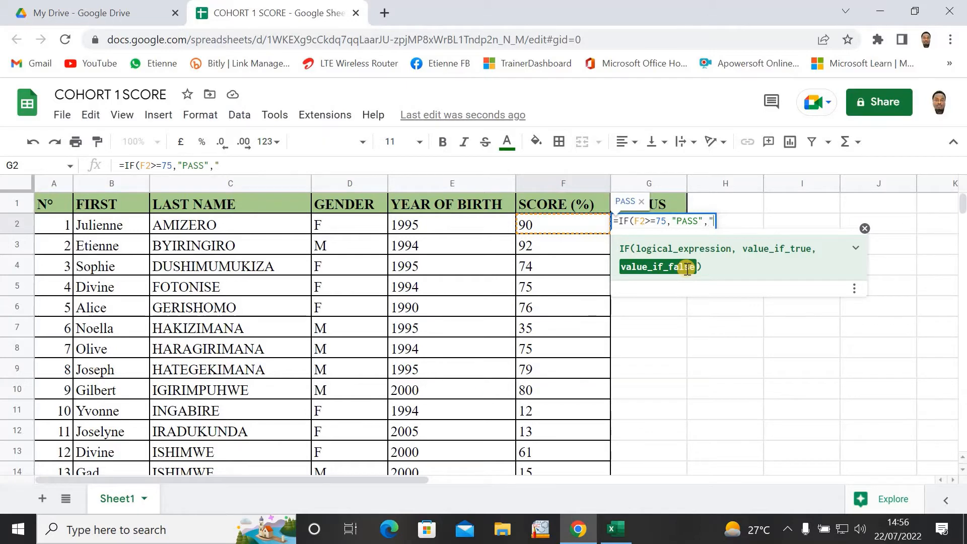
text(FAIL)
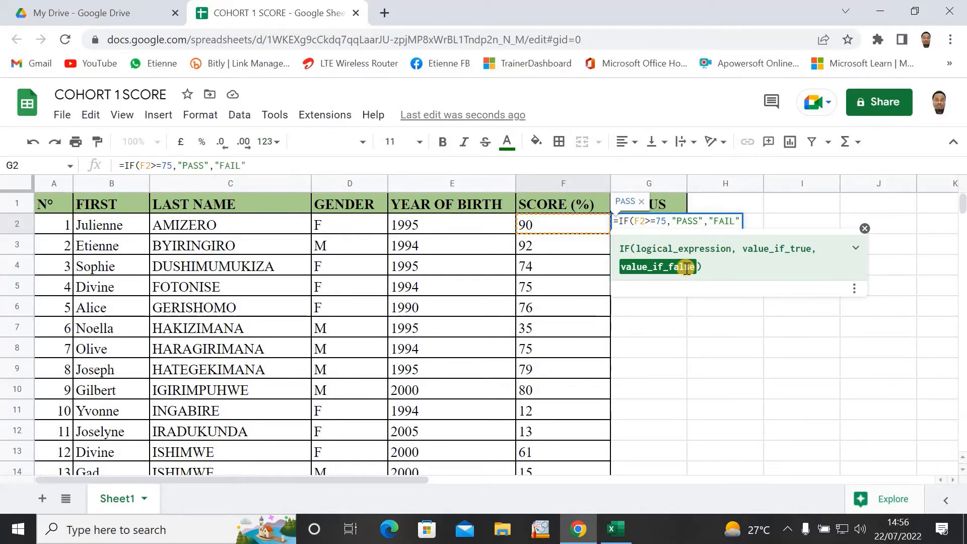
text("))
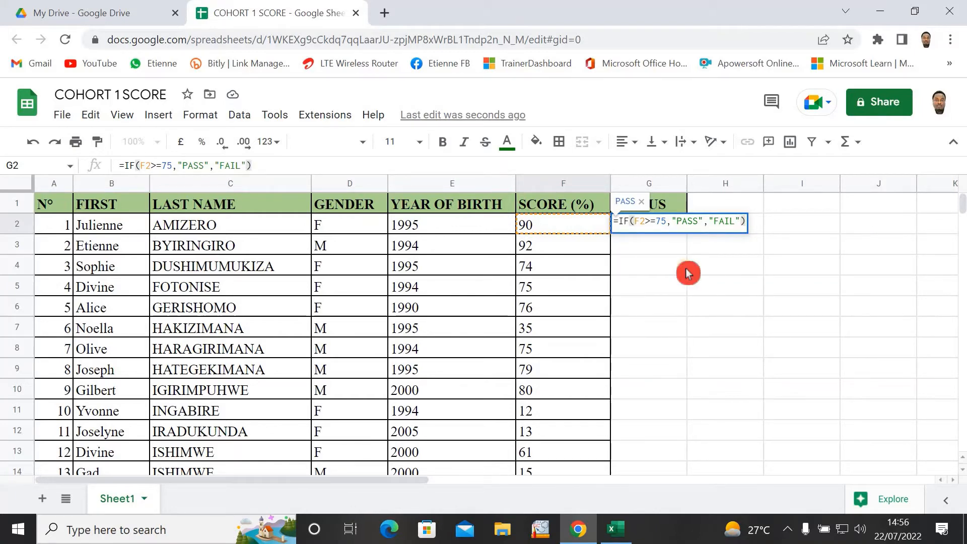
key(Return)
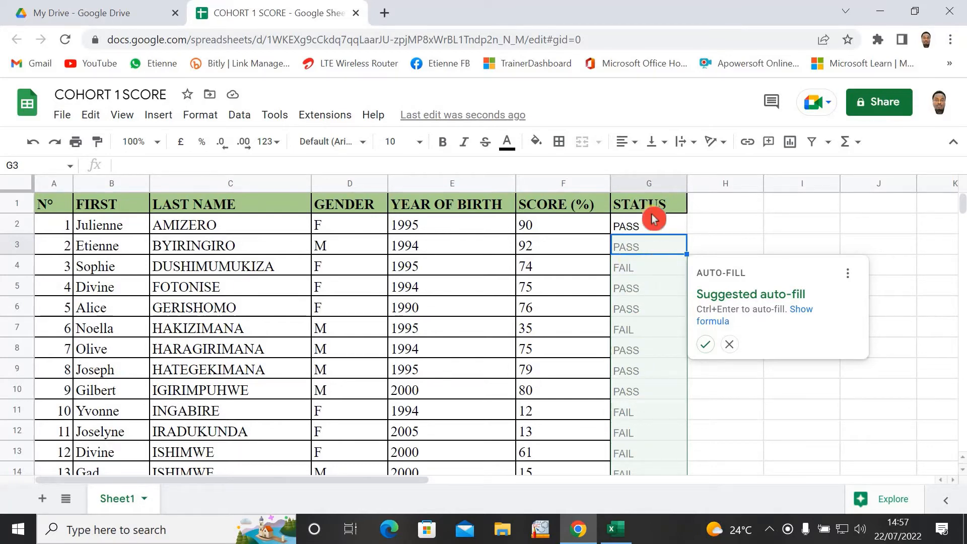
Fill the IF formula down the rest of the STATUS column with the suggested auto-fill.
click(707, 346)
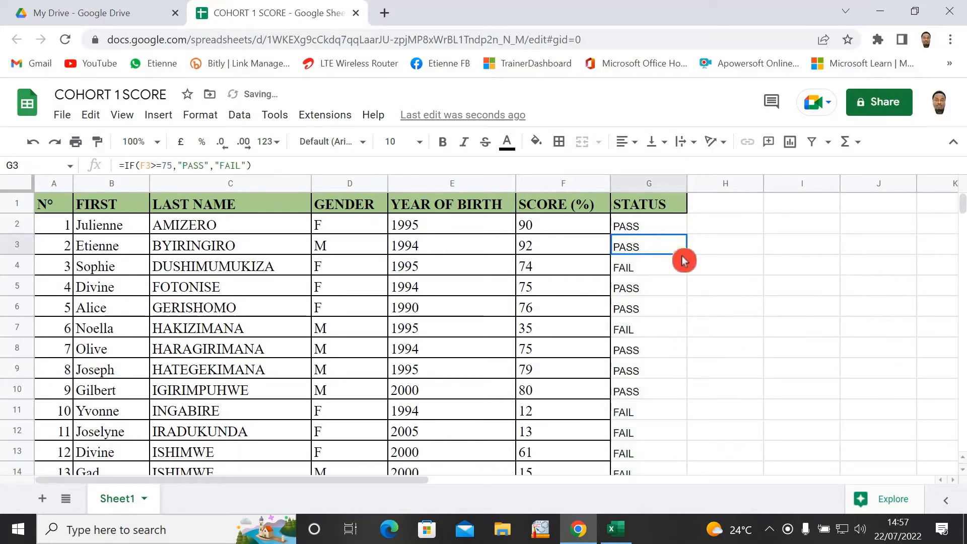
click(664, 225)
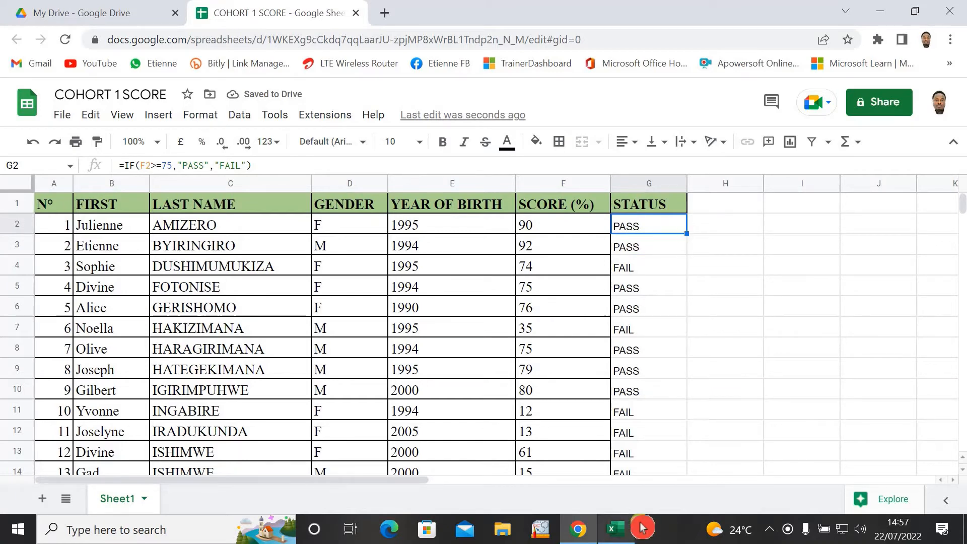
click(659, 291)
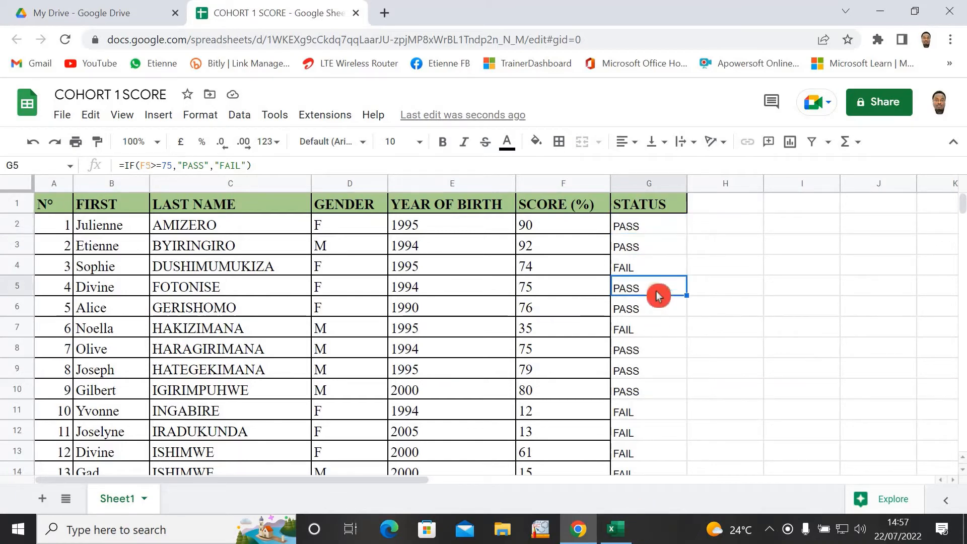
Apply all borders to the STATUS results in G2:G51.
drag(654, 367, 651, 349)
drag(643, 228, 655, 288)
drag(655, 361, 663, 312)
click(559, 142)
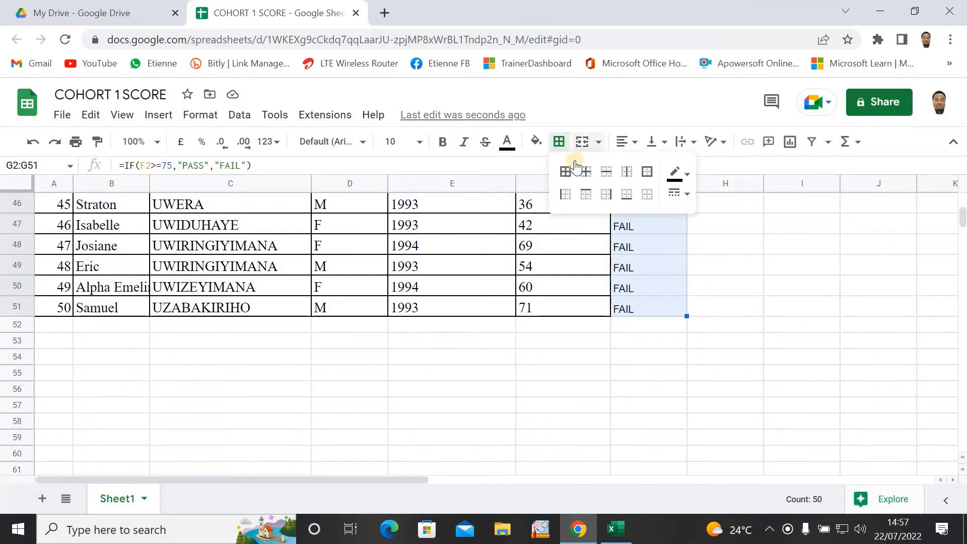
click(565, 171)
click(580, 284)
scroll(589, 279, up, 15)
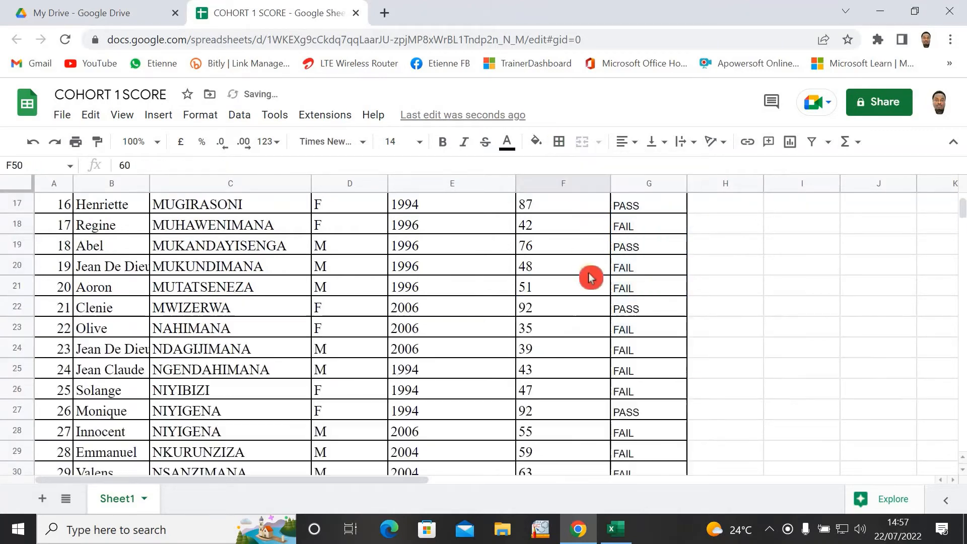
click(806, 295)
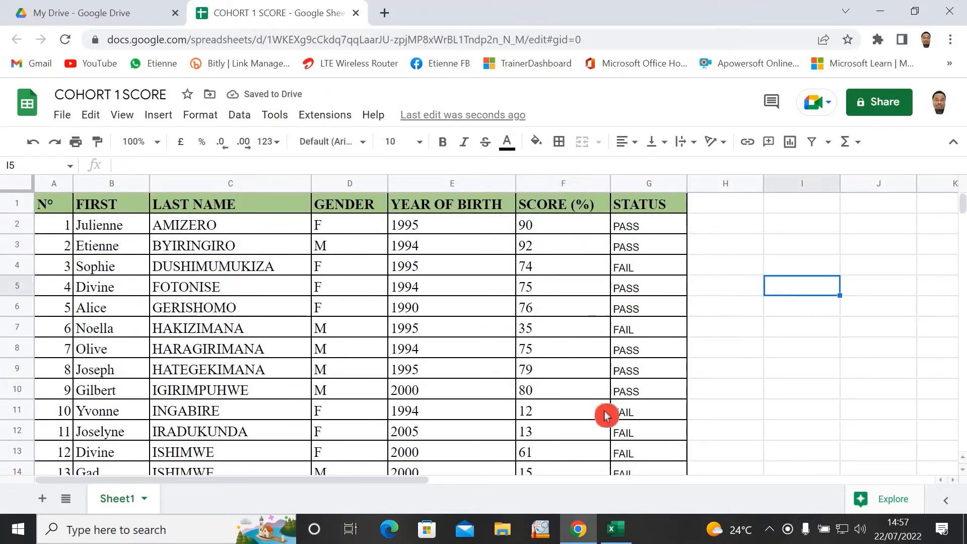
click(580, 419)
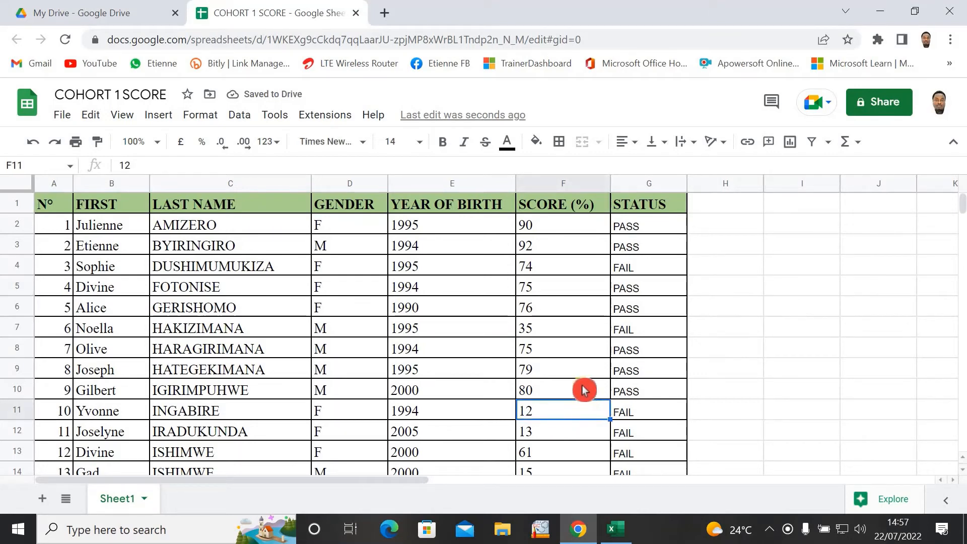
click(603, 342)
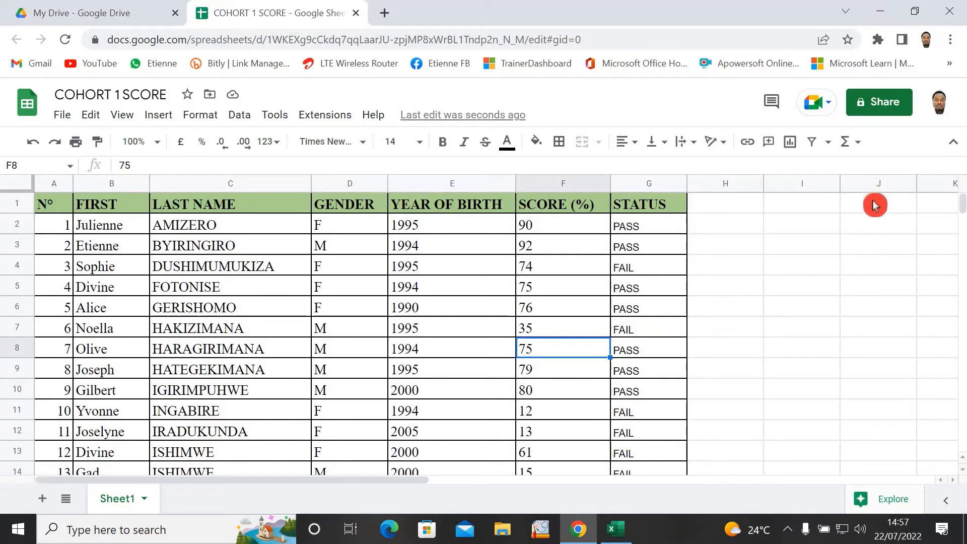
click(658, 233)
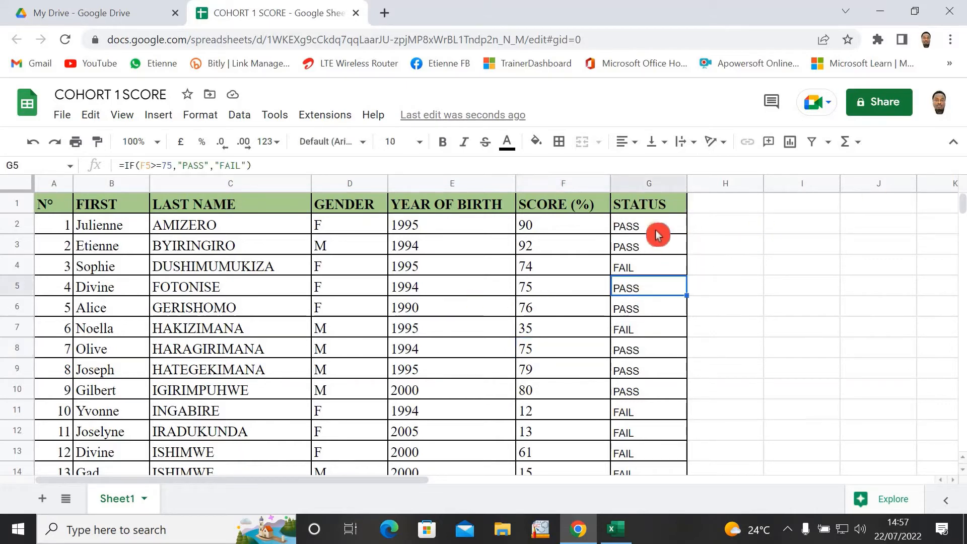
Copy the formatting of score cell F2 to the PASS/FAIL results in the STATUS column with Paint format.
click(567, 233)
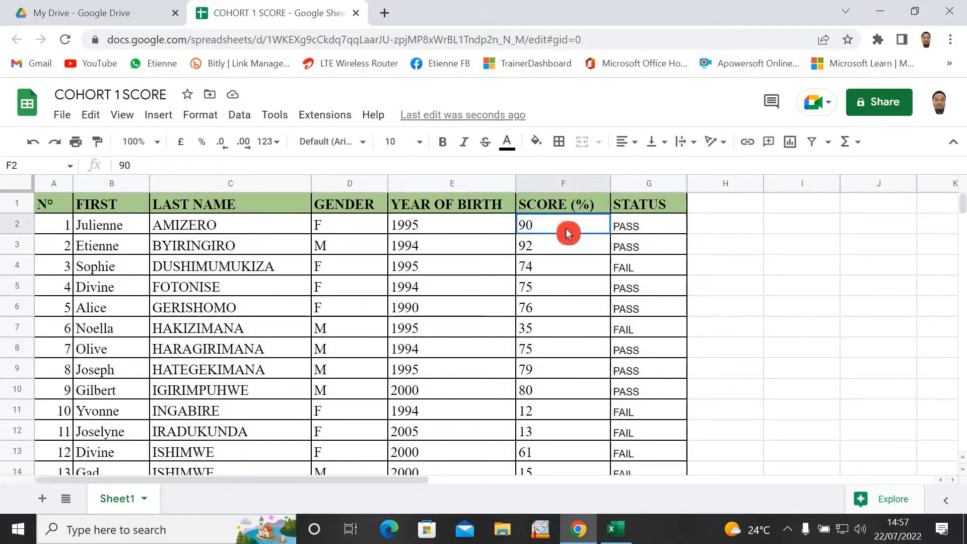
click(99, 142)
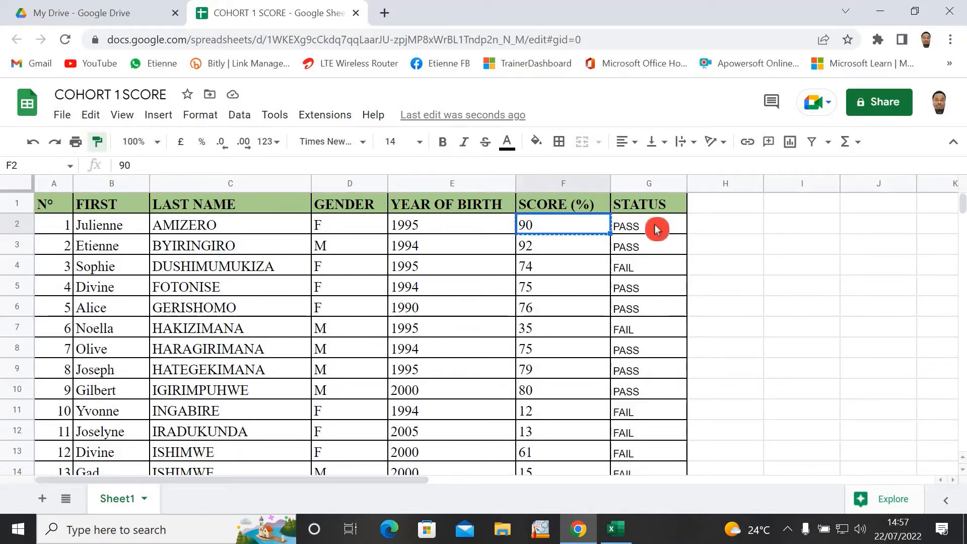
mouse_move(656, 228)
mouse_down()
mouse_move(657, 390)
mouse_move(641, 503)
mouse_move(658, 409)
mouse_up()
scroll(659, 385, up, 15)
click(594, 347)
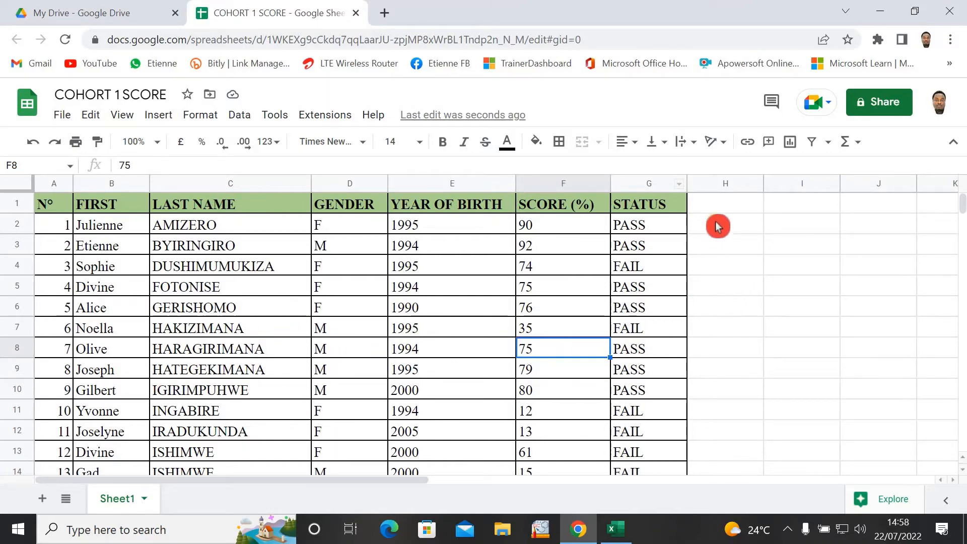
Copy the STATUS header's formatting from G1 to the empty cell H1 with Paint format.
click(749, 202)
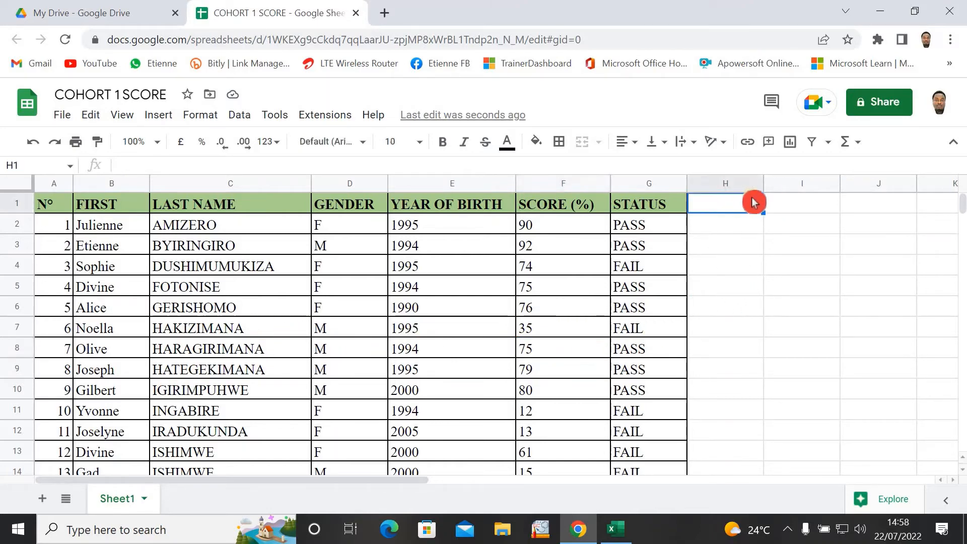
click(626, 209)
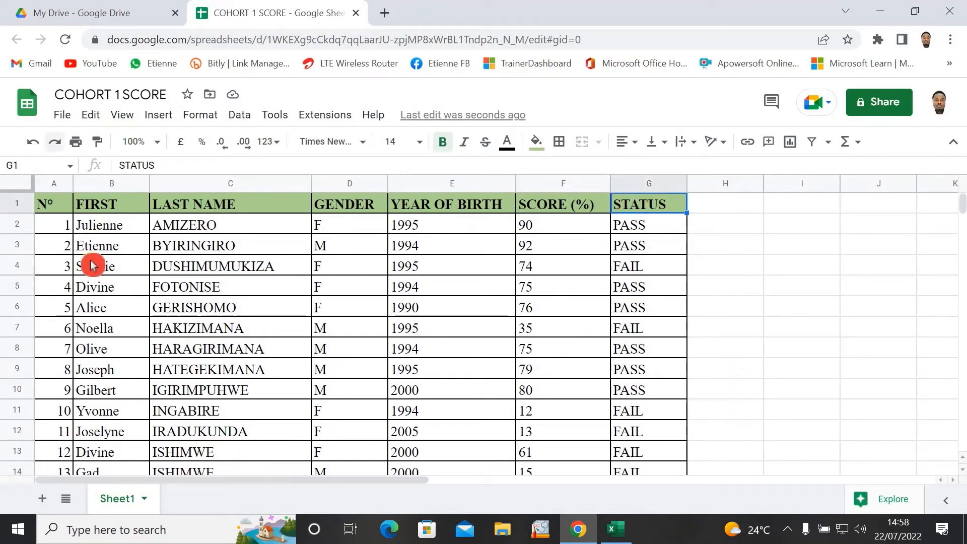
click(97, 142)
click(719, 203)
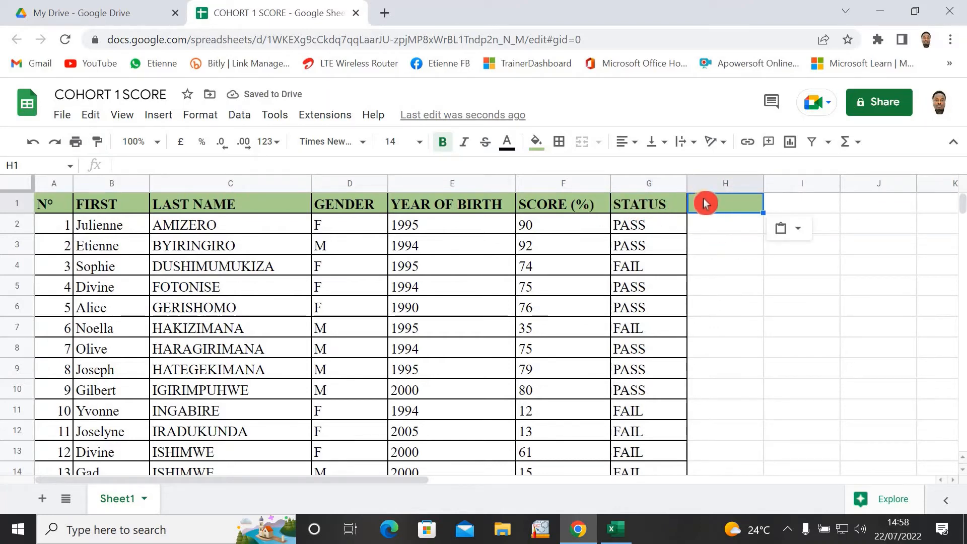
Enter the header REGION in H1 and widen column H slightly.
text(RE)
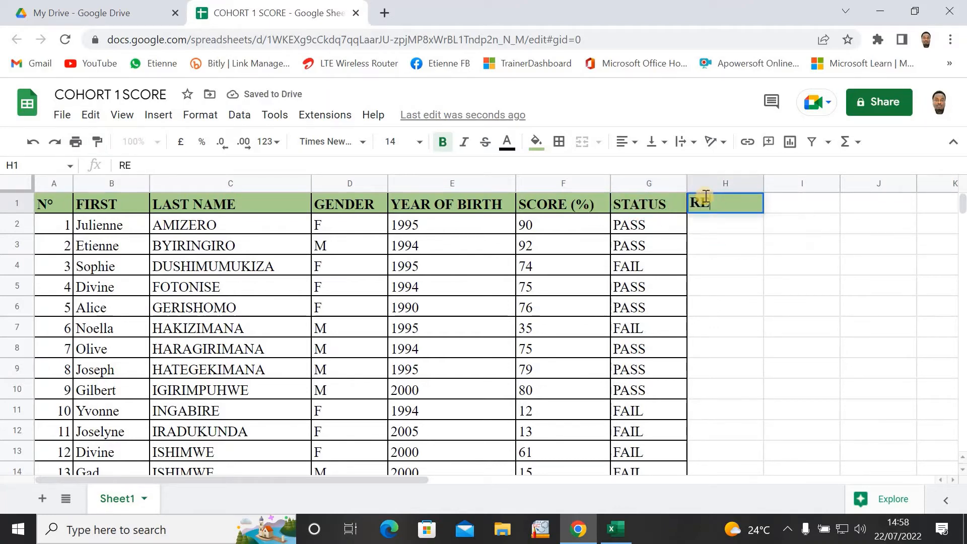
text(GION)
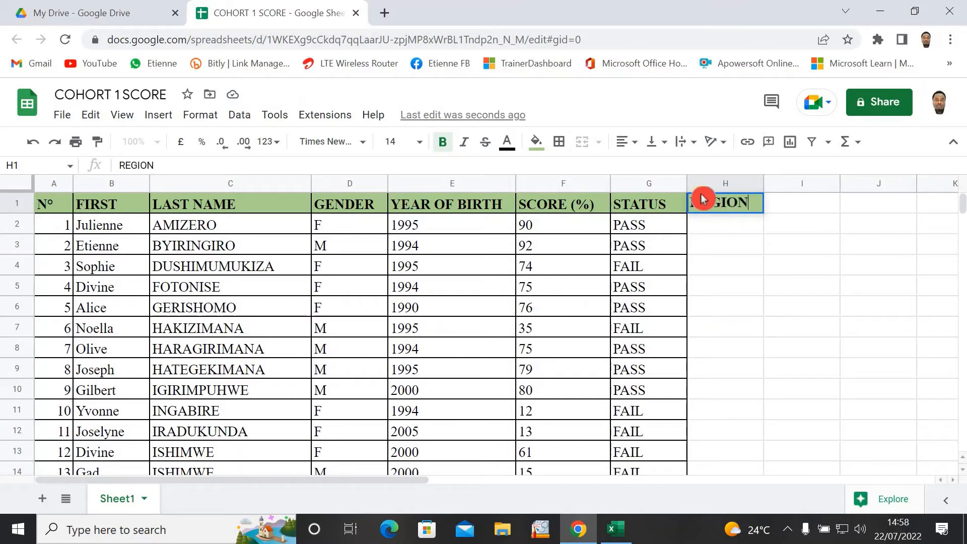
click(746, 248)
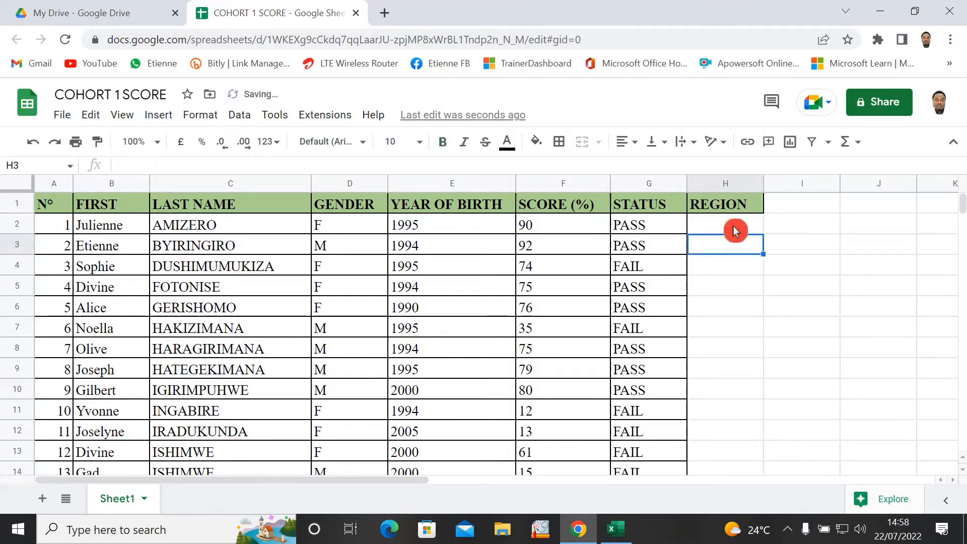
click(736, 221)
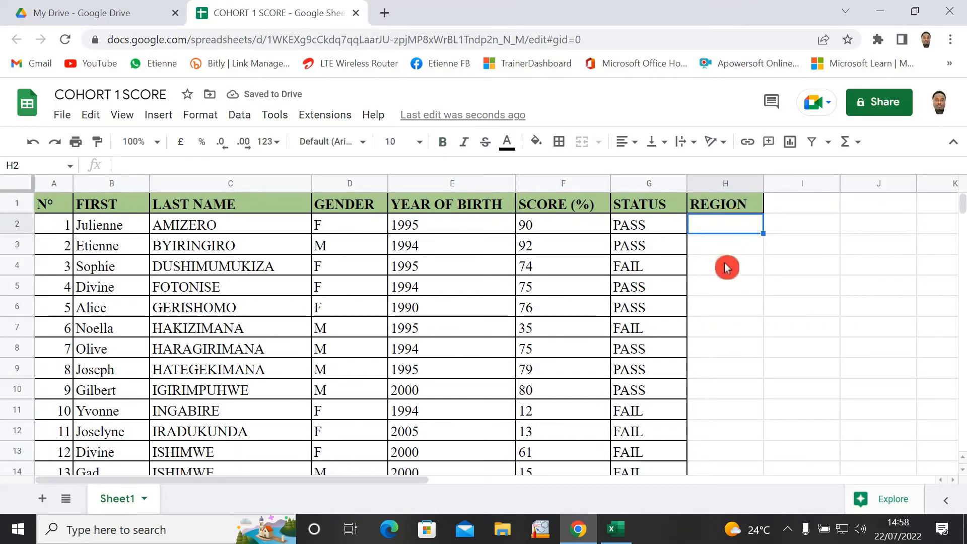
click(727, 268)
click(727, 225)
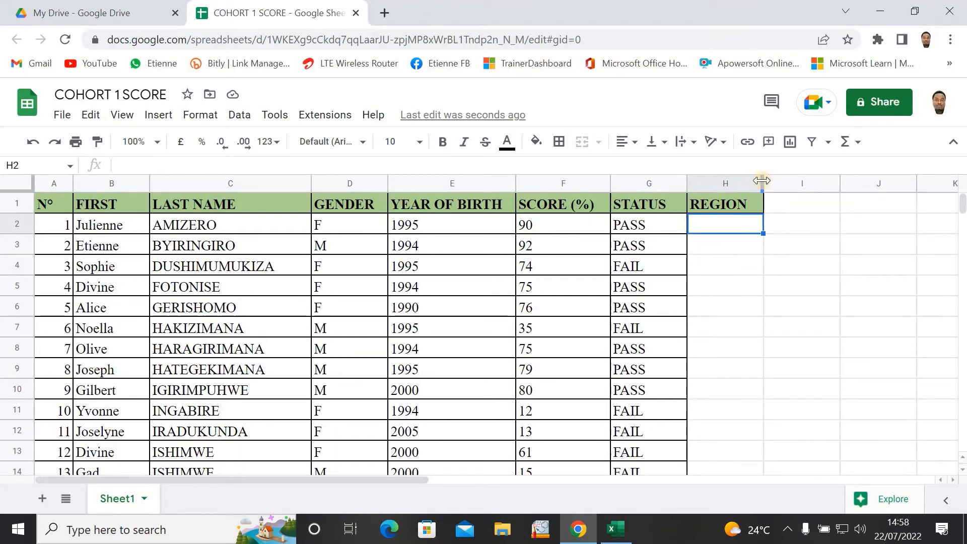
drag(762, 180, 791, 183)
click(753, 262)
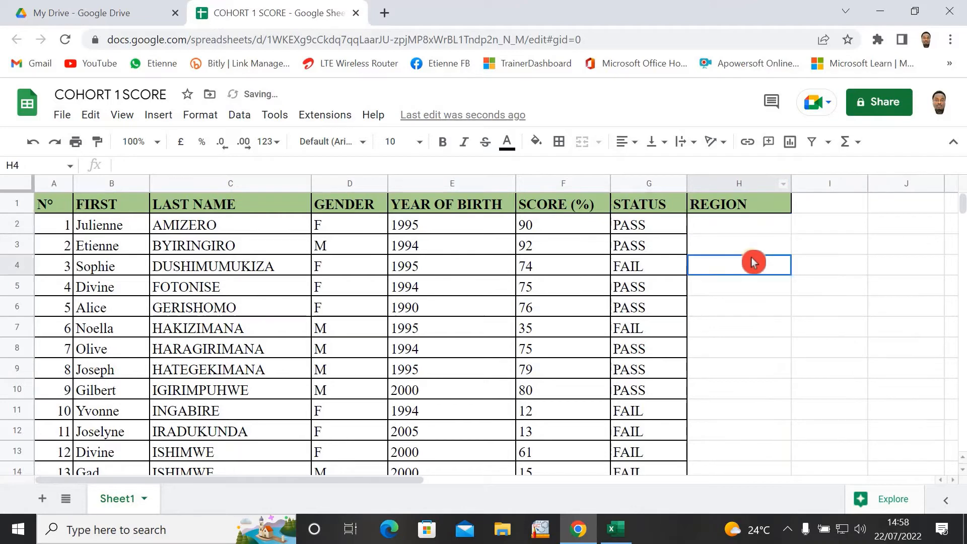
click(747, 243)
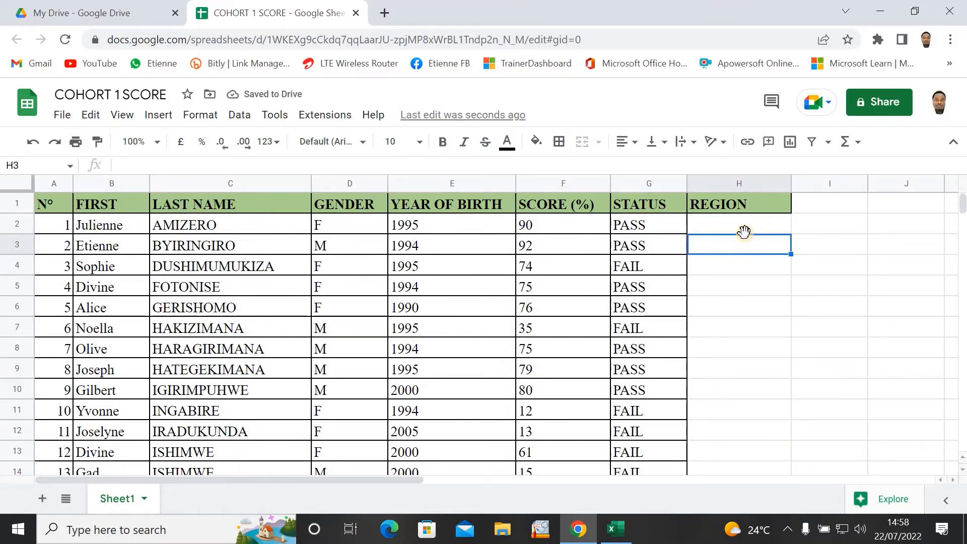
click(750, 231)
click(753, 246)
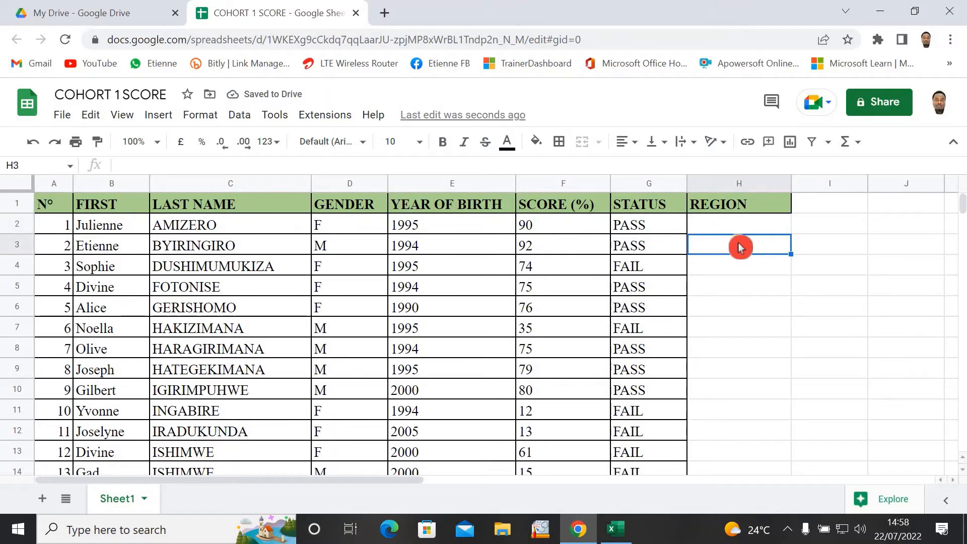
click(738, 289)
click(741, 325)
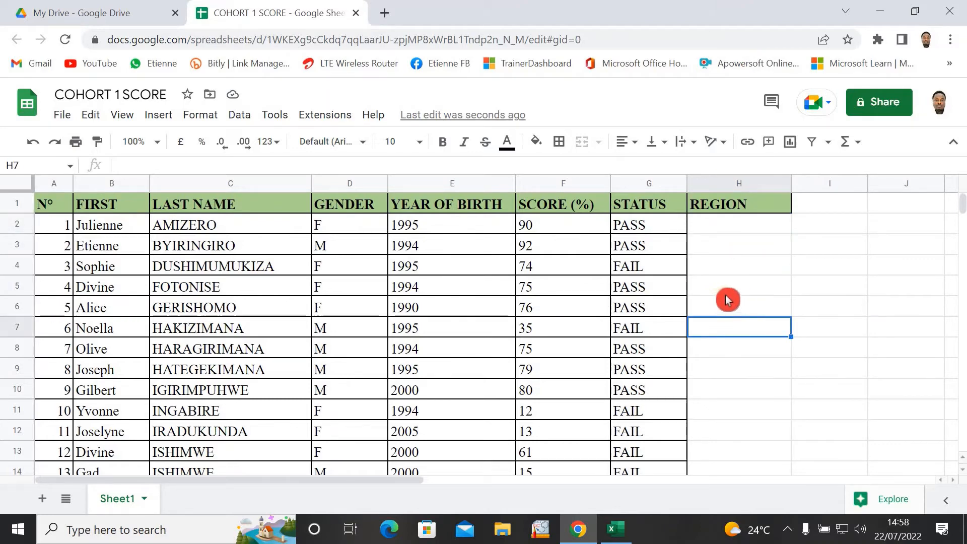
click(742, 282)
click(736, 259)
click(736, 243)
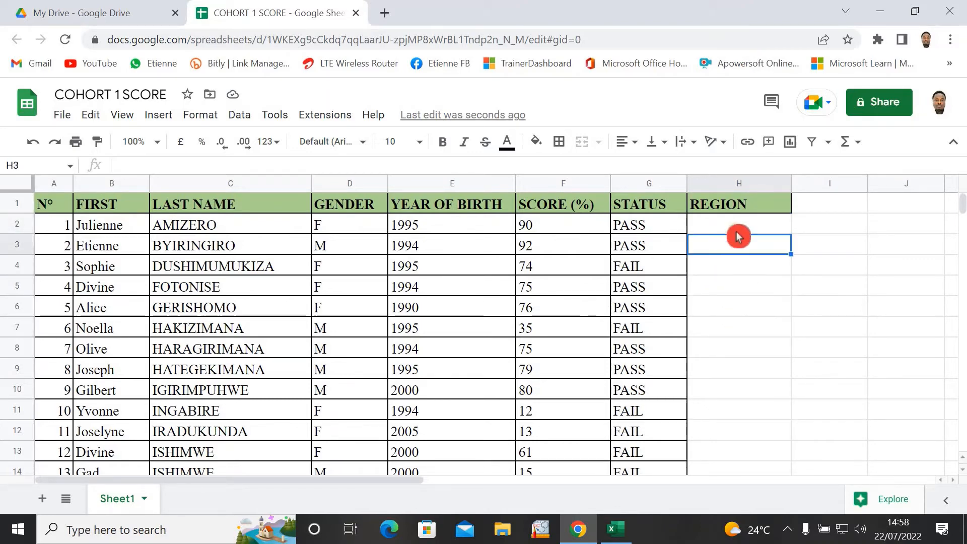
click(739, 228)
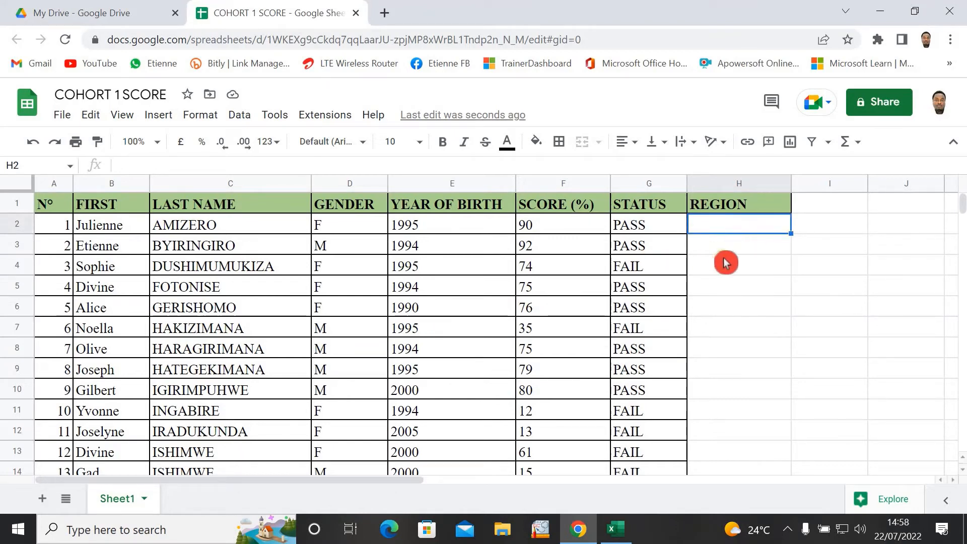
click(743, 287)
click(741, 239)
click(743, 227)
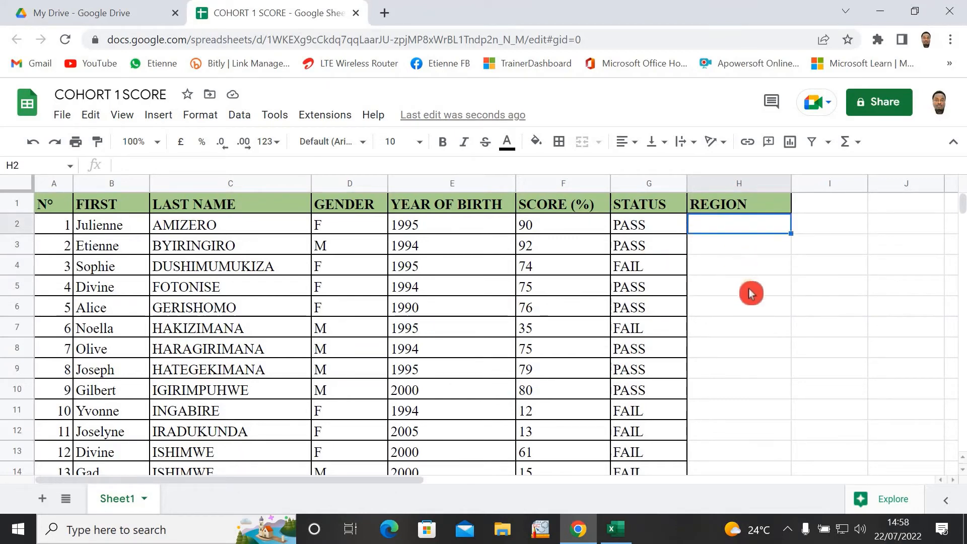
click(750, 291)
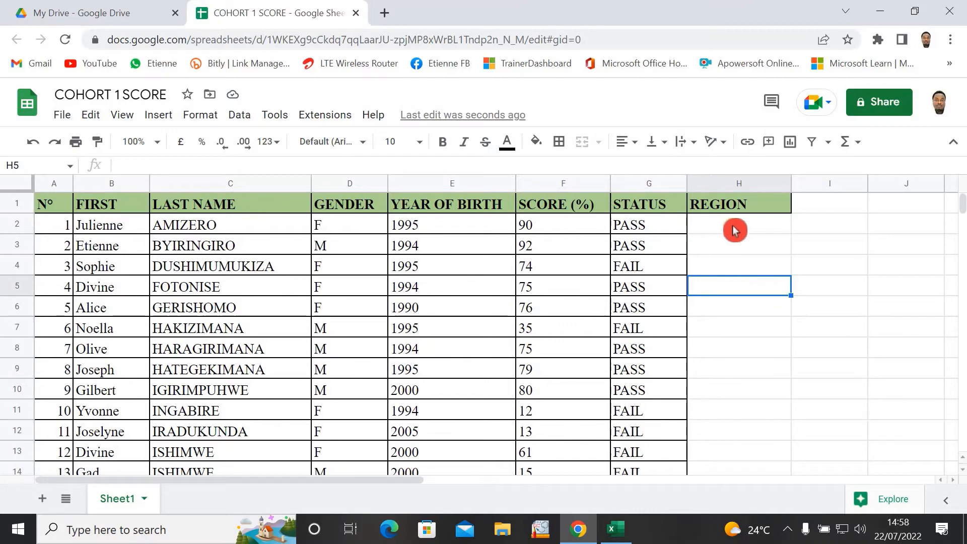
click(734, 231)
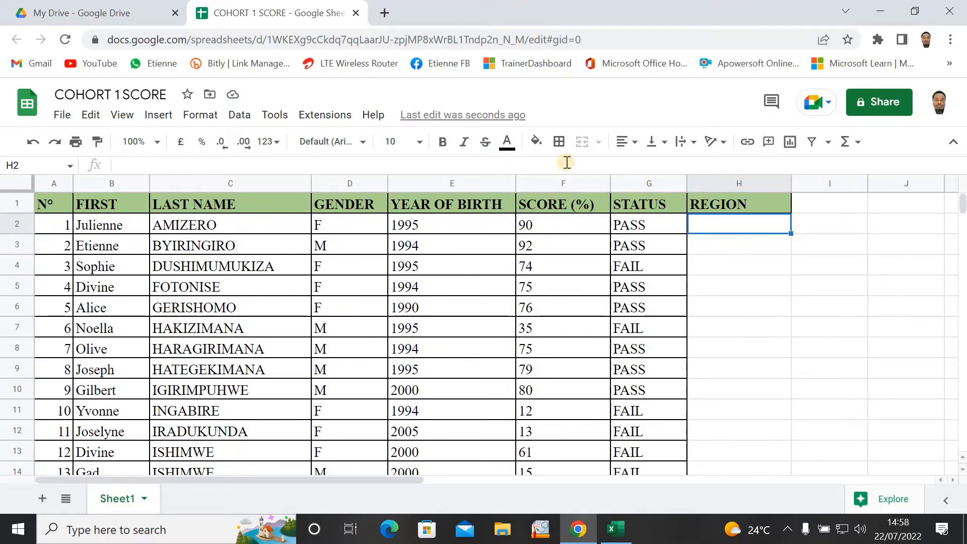
Apply all borders to the empty REGION cells H2:H51.
click(709, 216)
click(725, 231)
drag(724, 229, 743, 437)
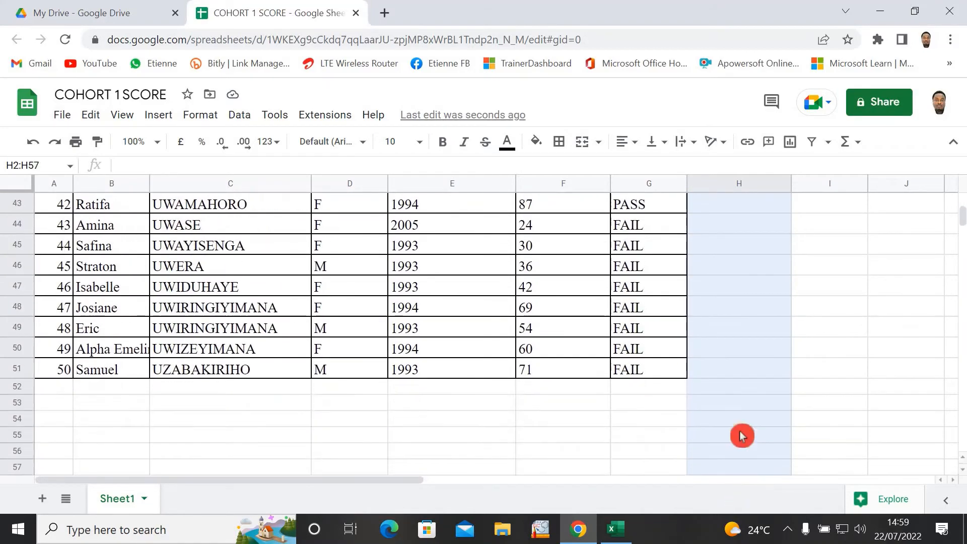
scroll(746, 371, up, 10)
scroll(746, 372, up, 4)
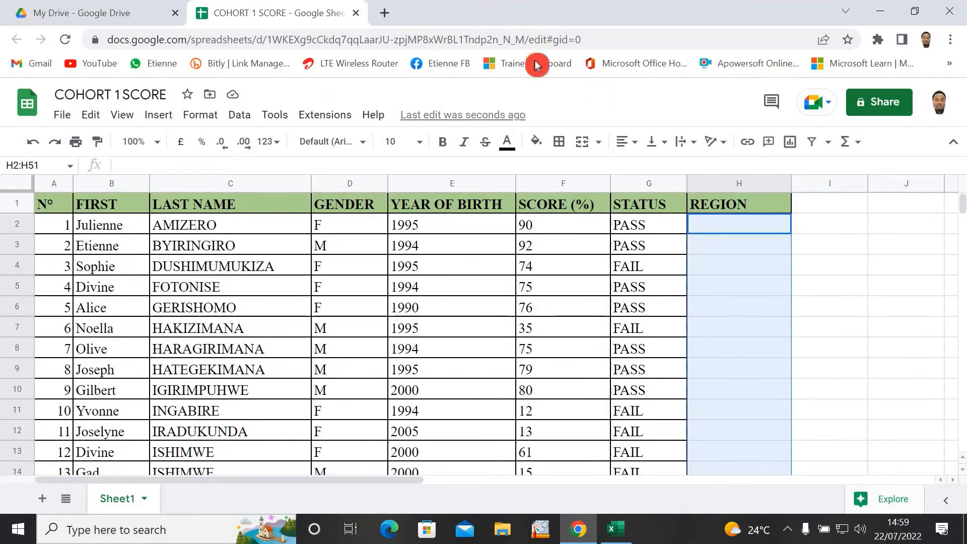
click(558, 142)
click(566, 174)
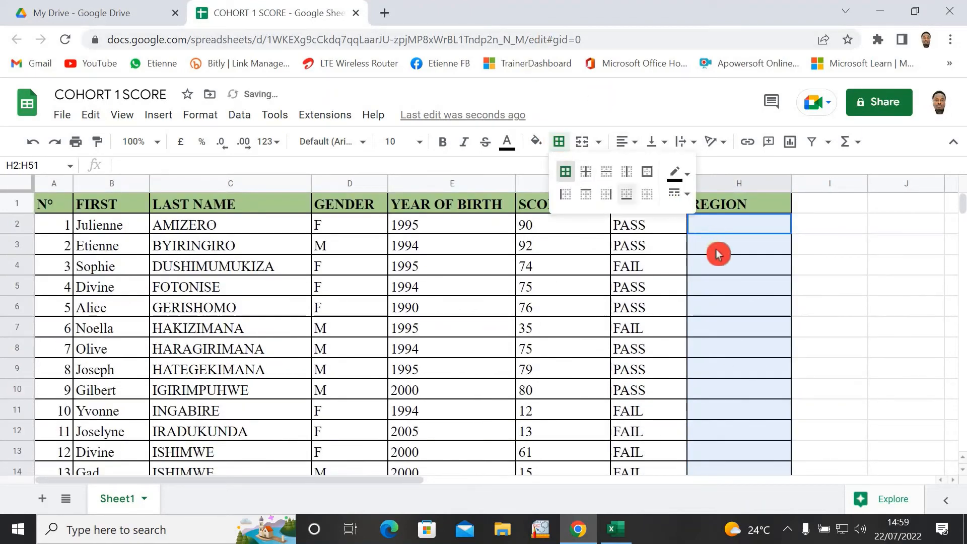
click(806, 267)
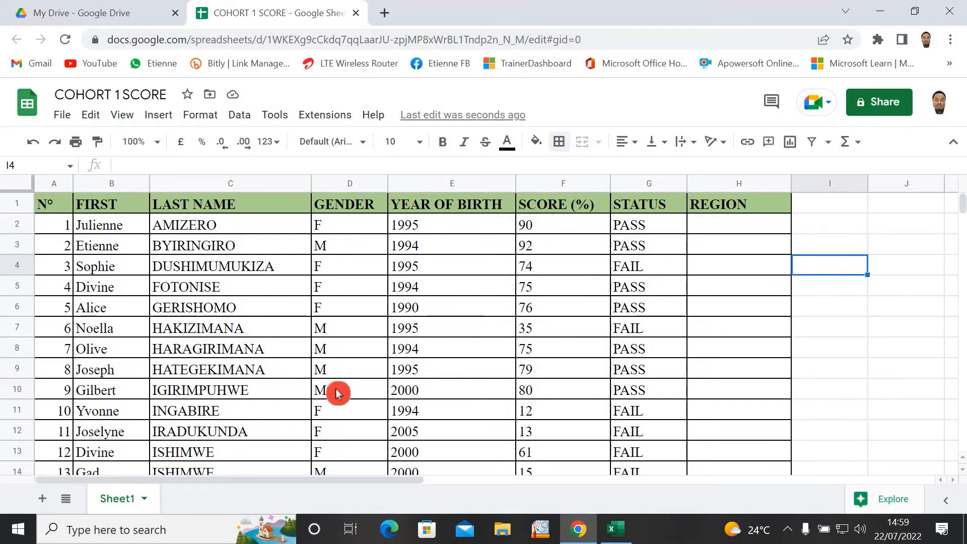
Switch to the TEMPLATE 3 workbook in Excel, check the columns of the source table on Sheet5, and return to Google Sheets.
click(616, 529)
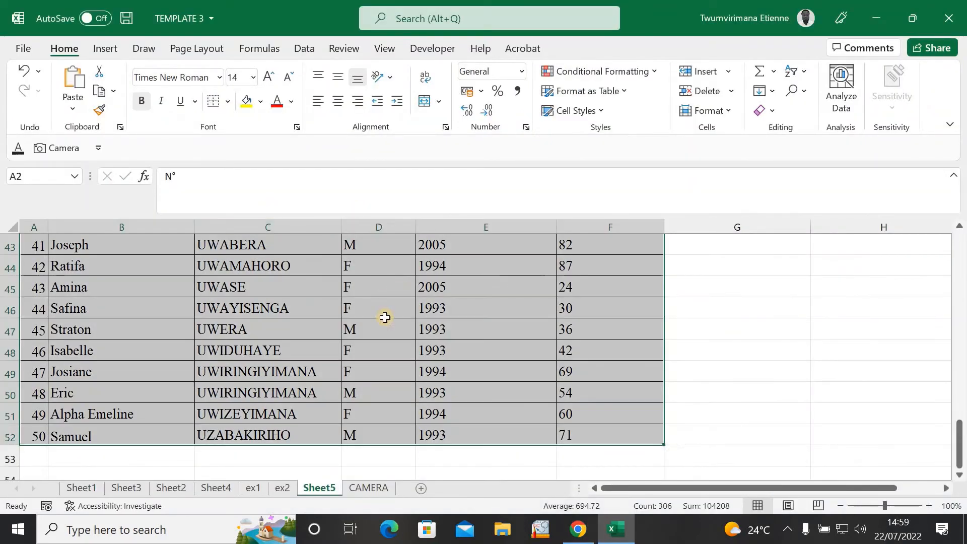
click(384, 317)
scroll(518, 342, up, 14)
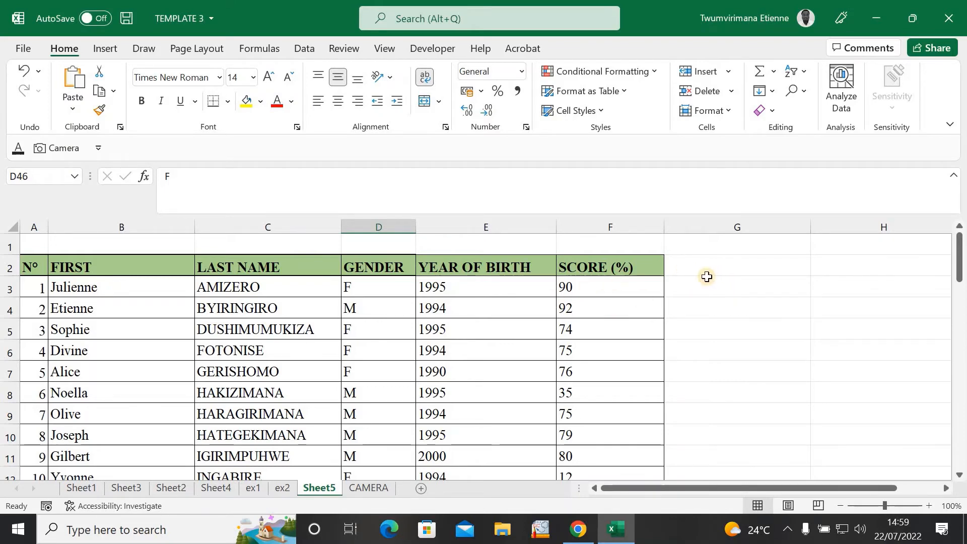
click(877, 18)
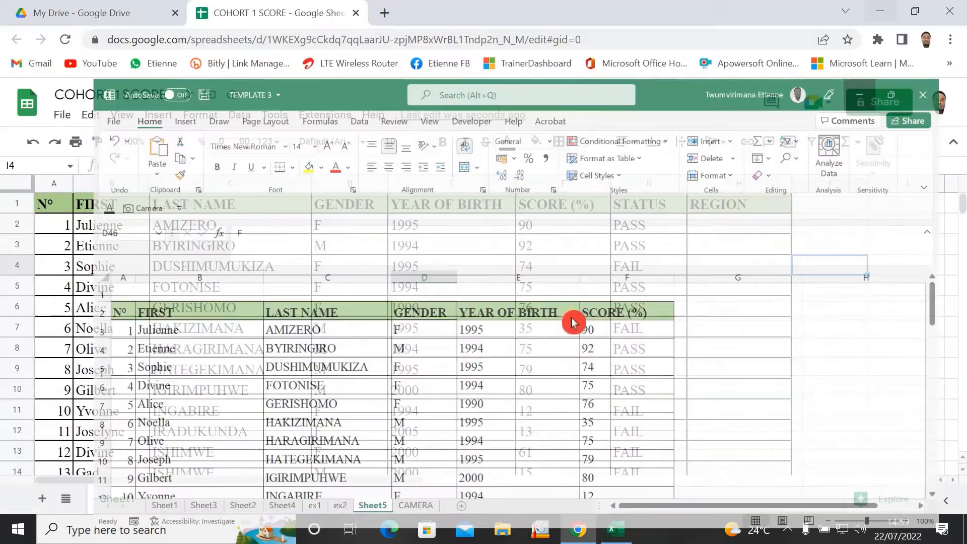
click(831, 308)
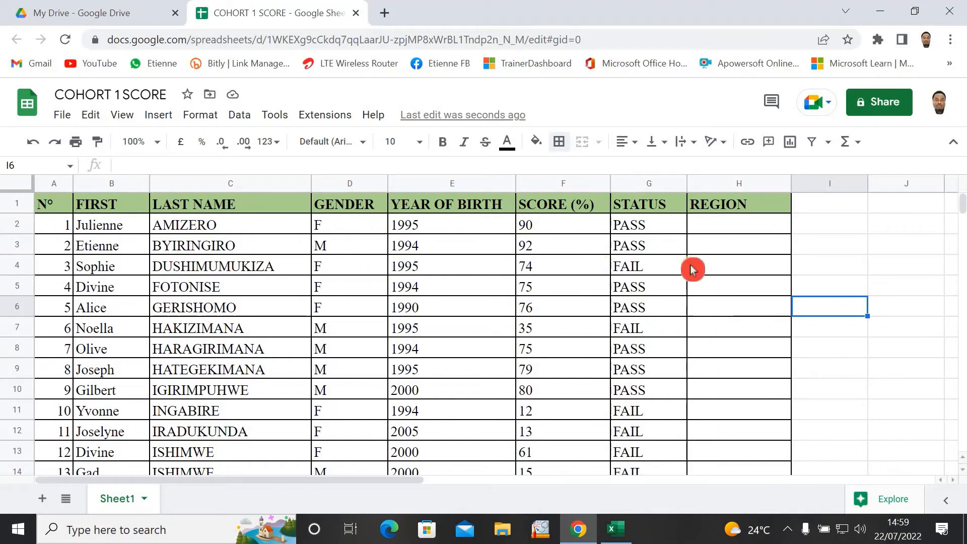
Open the sharing settings of COHORT 1 SCORE and set general access to Anyone with the link.
click(767, 226)
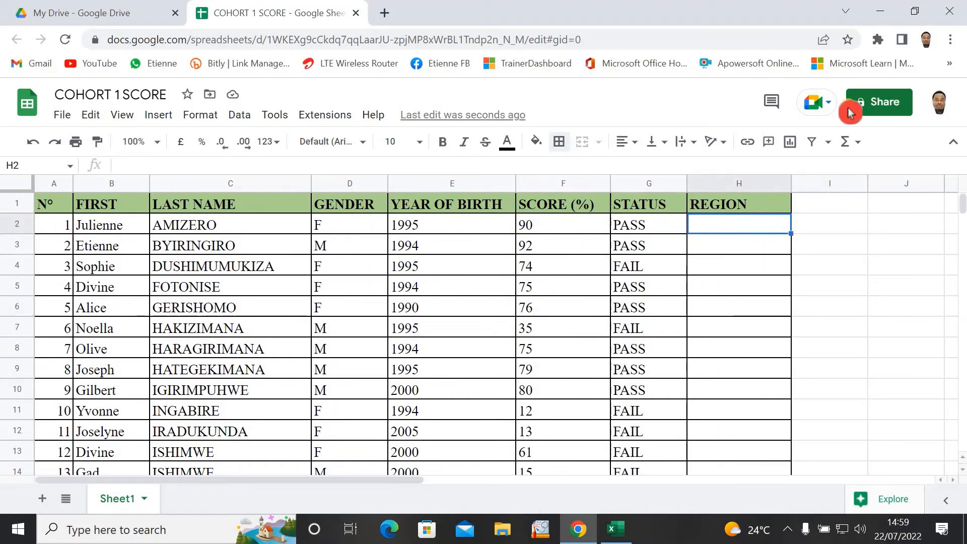
click(882, 103)
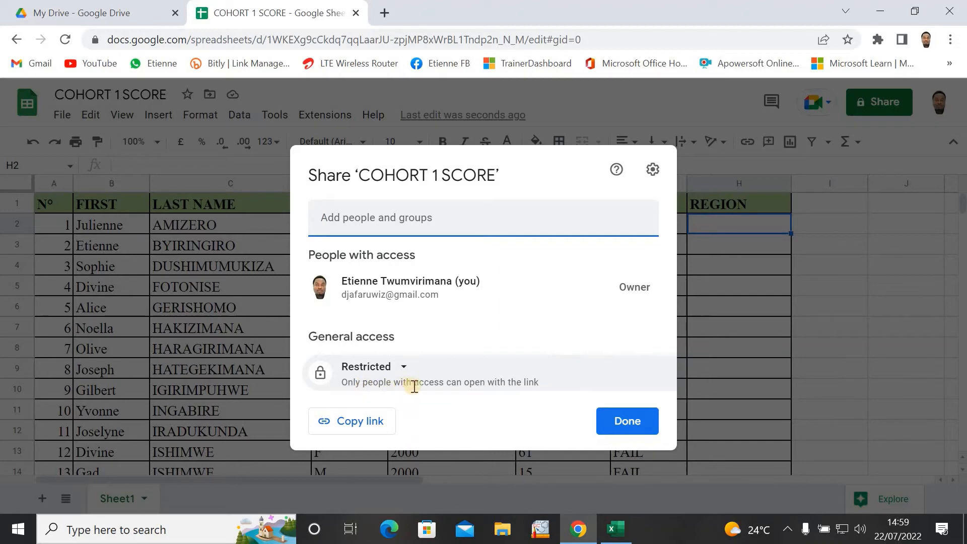
drag(424, 391, 293, 375)
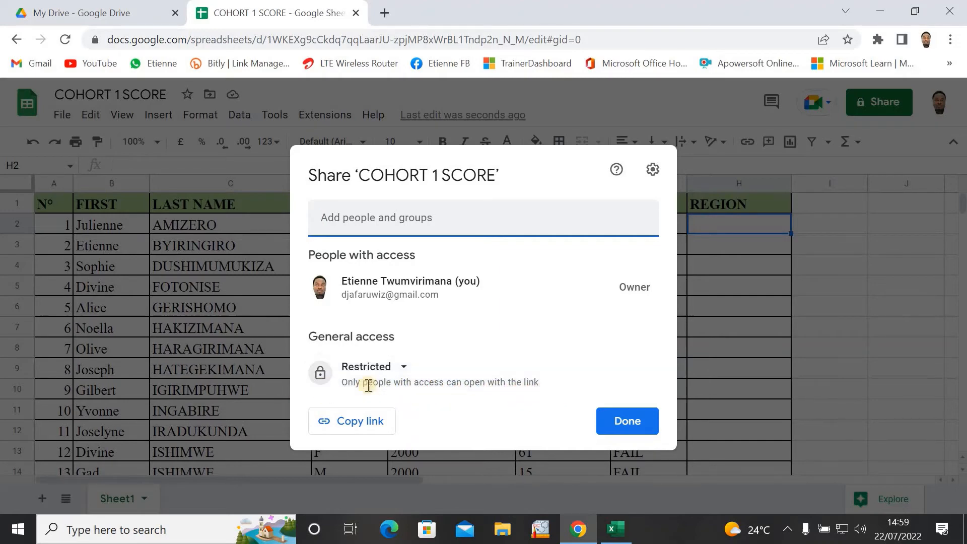
click(404, 368)
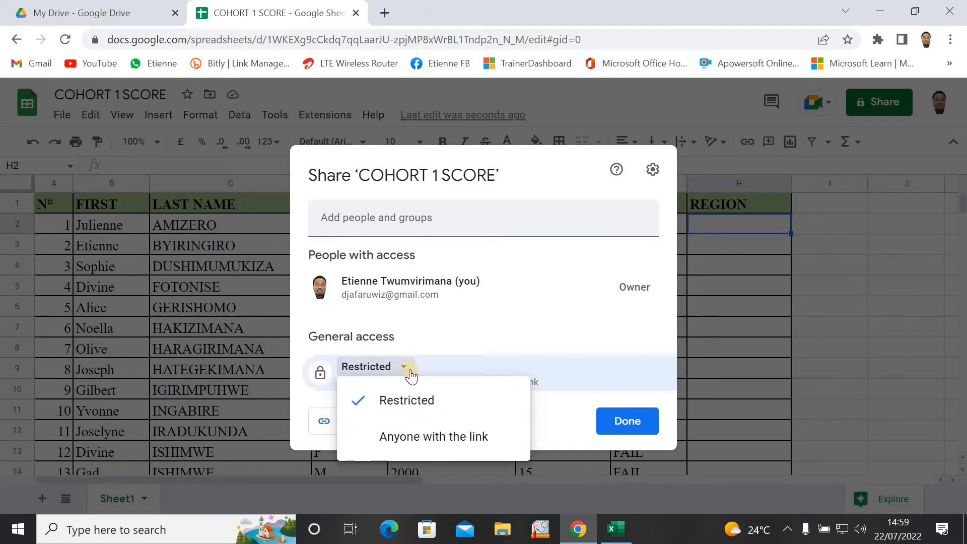
click(403, 438)
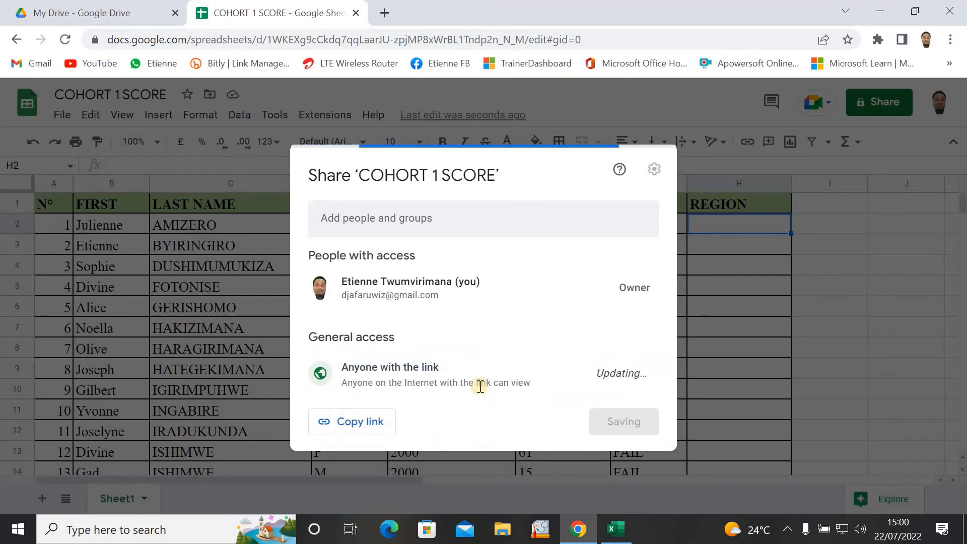
click(588, 384)
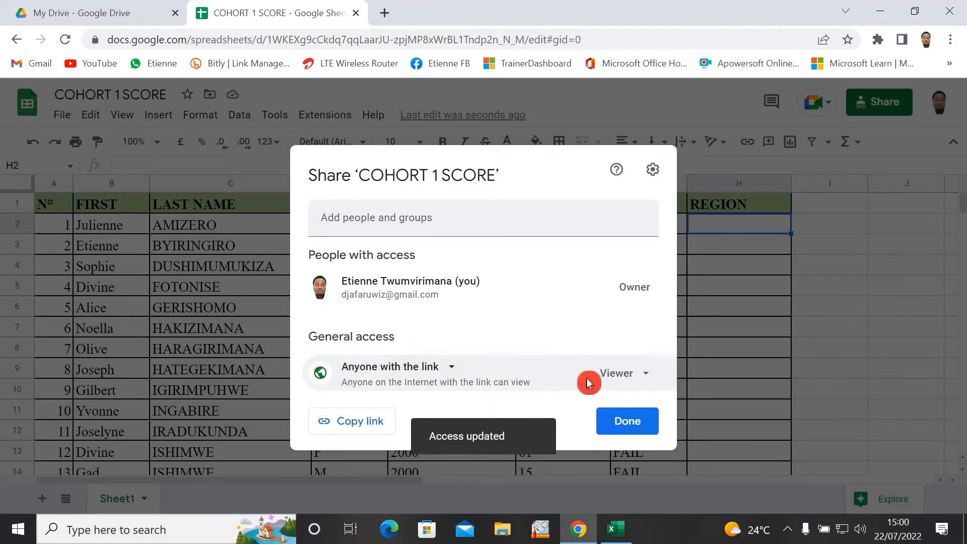
Give anyone with the link the Editor role, copy the sharing link and close the sharing settings.
click(647, 377)
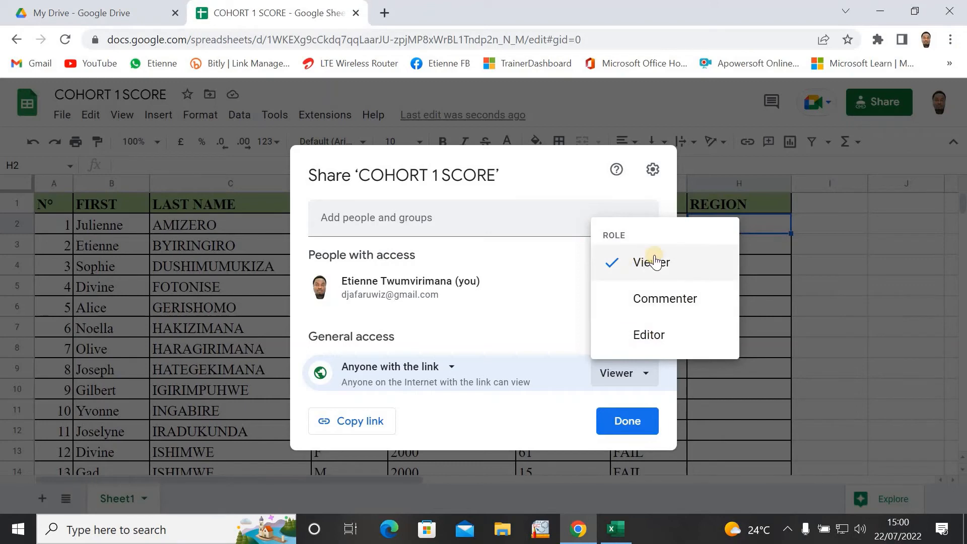
click(647, 338)
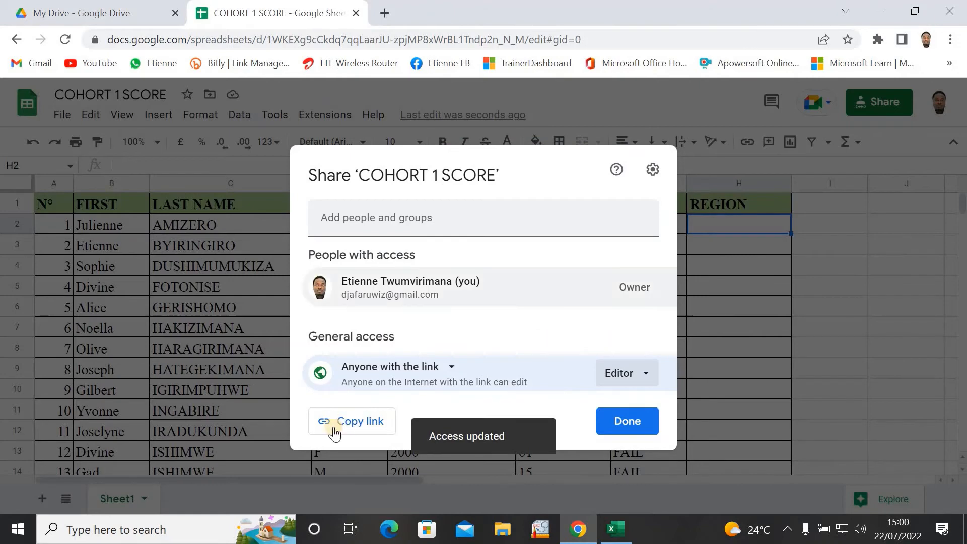
click(373, 425)
click(627, 426)
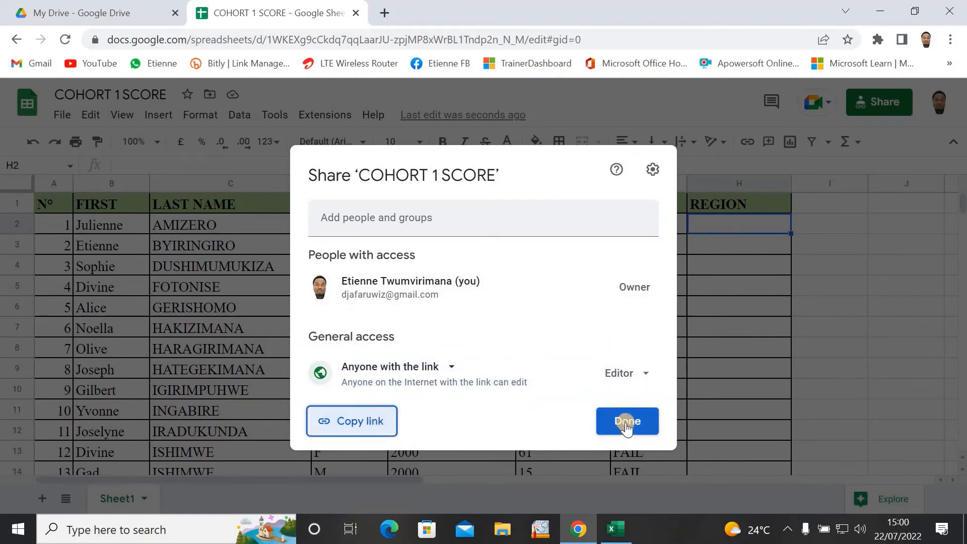
click(627, 426)
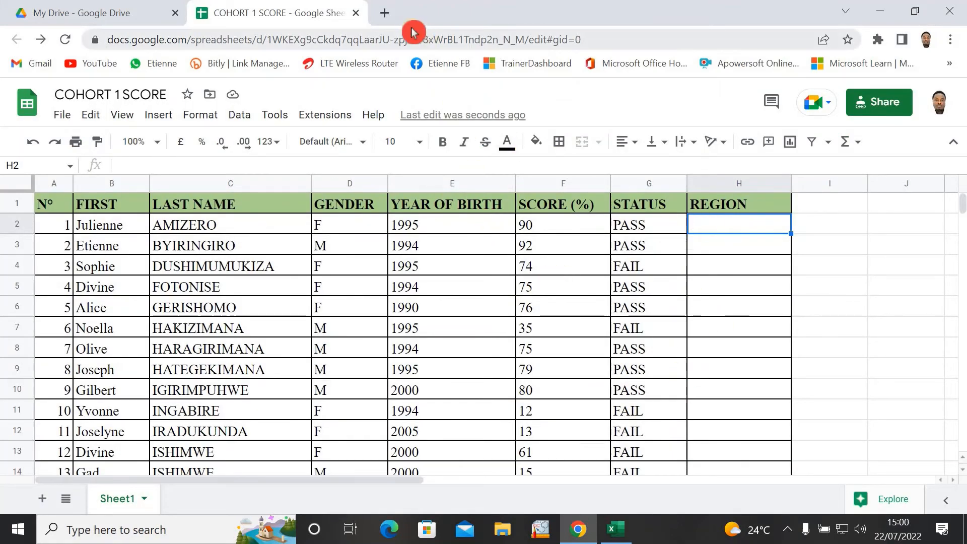
Open the copied sharing link of COHORT 1 SCORE in a new browser tab.
click(386, 18)
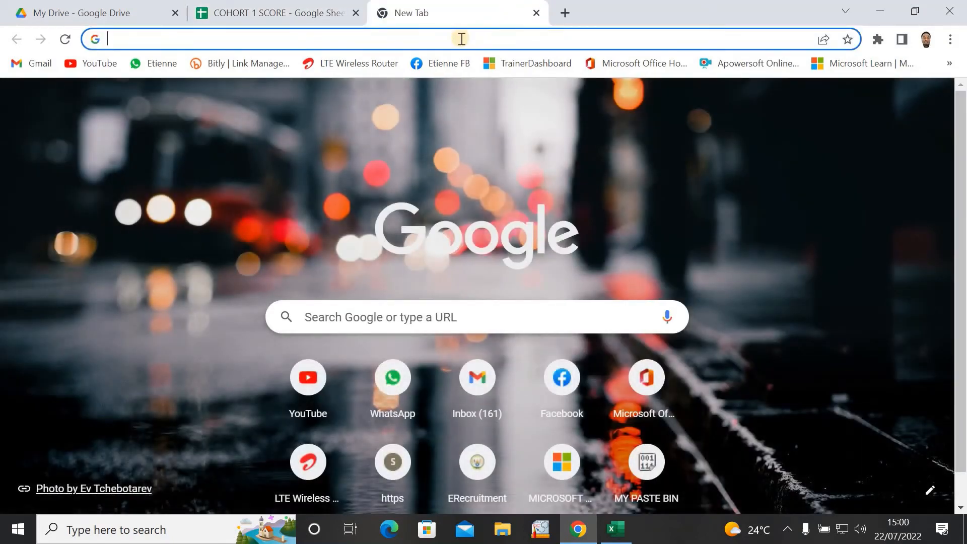
key(ctrl+v)
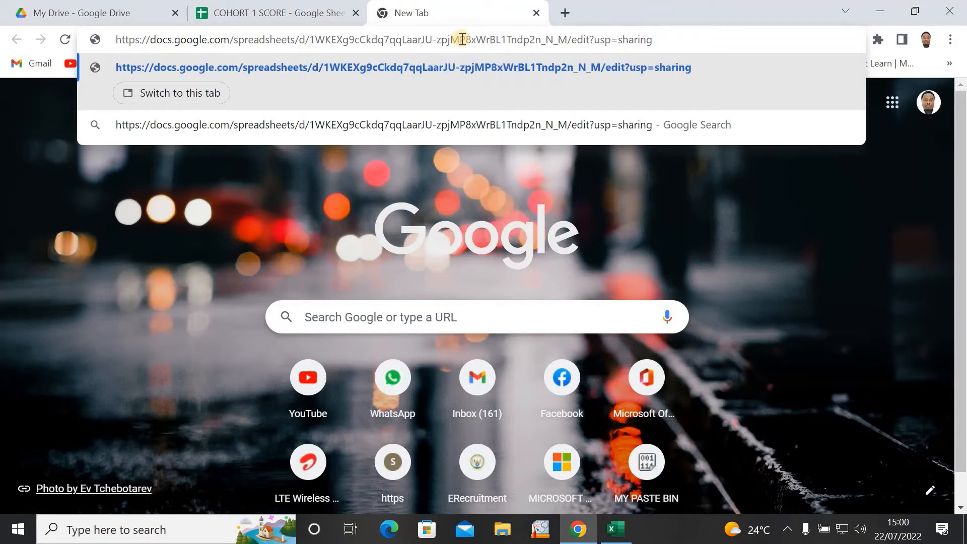
key(Return)
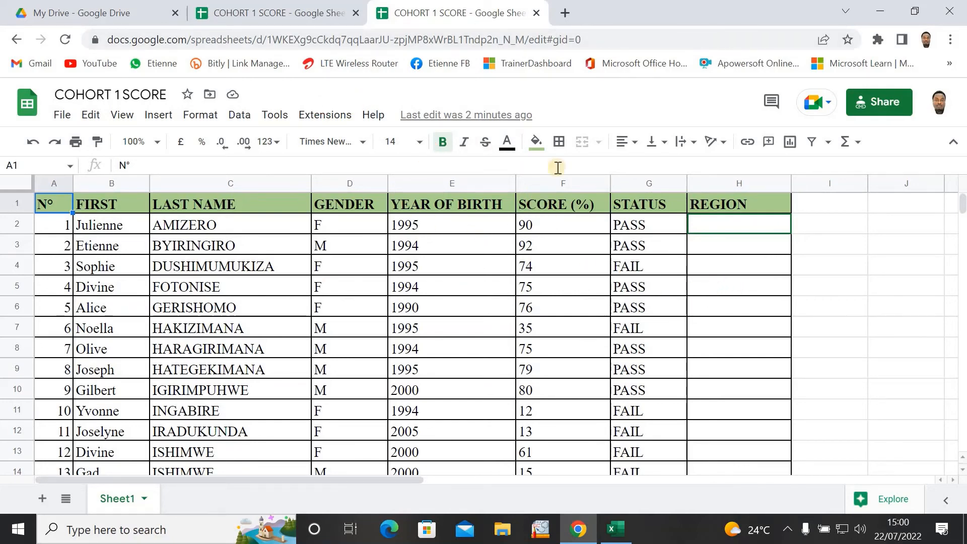
Enter WEST as the region in cell H5 of the sheet opened from the sharing link.
click(730, 248)
click(727, 225)
click(722, 261)
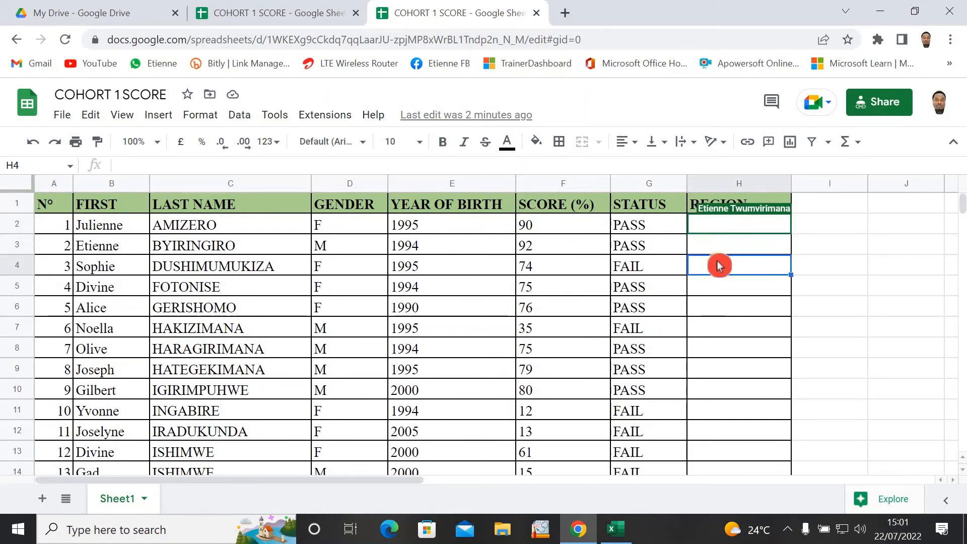
click(726, 252)
click(726, 288)
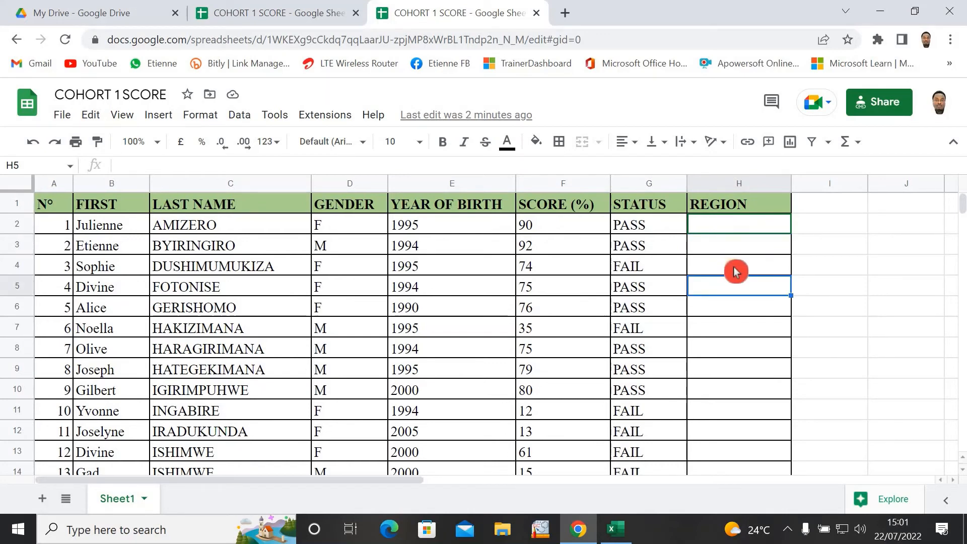
text(WEST)
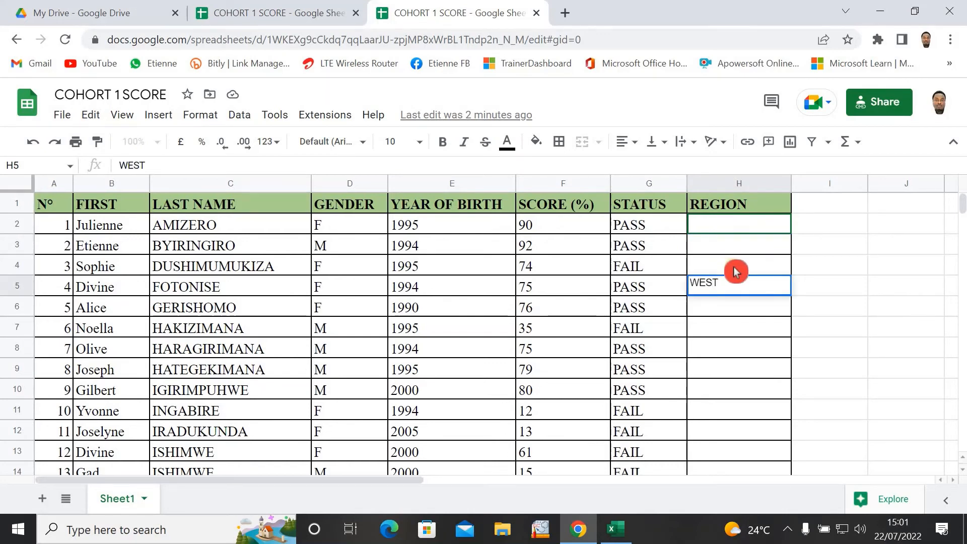
click(739, 368)
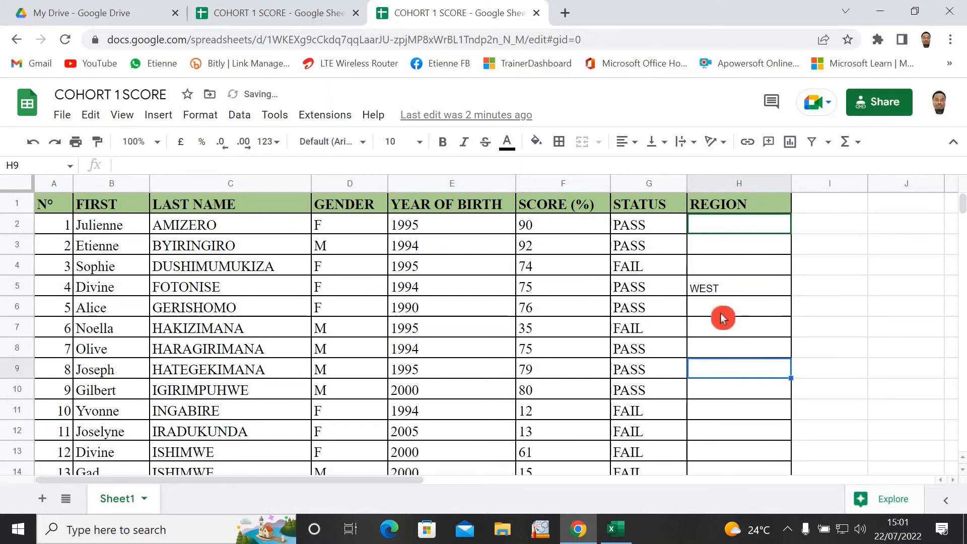
Enter NORTH as the region in cell H6 and SOUTH in cell H3.
click(722, 309)
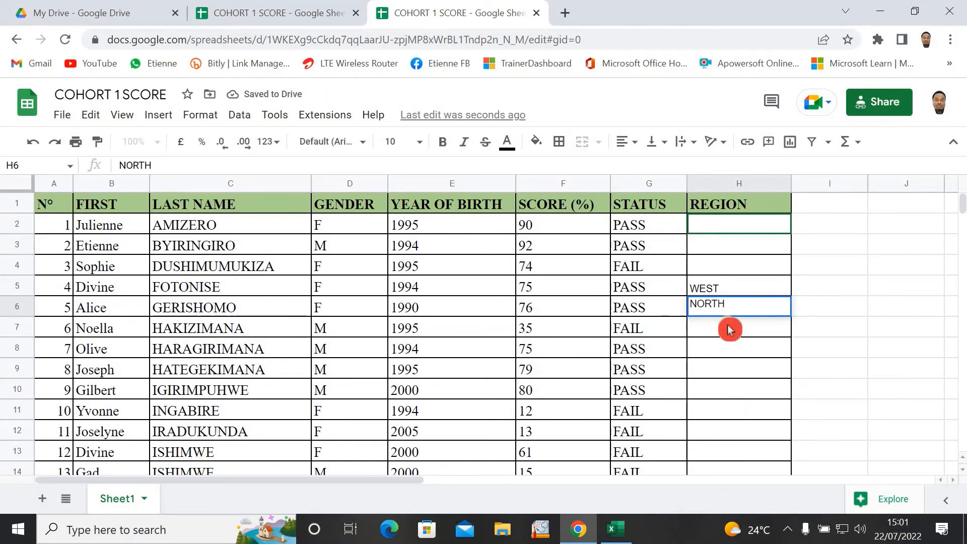
key(Return)
click(731, 247)
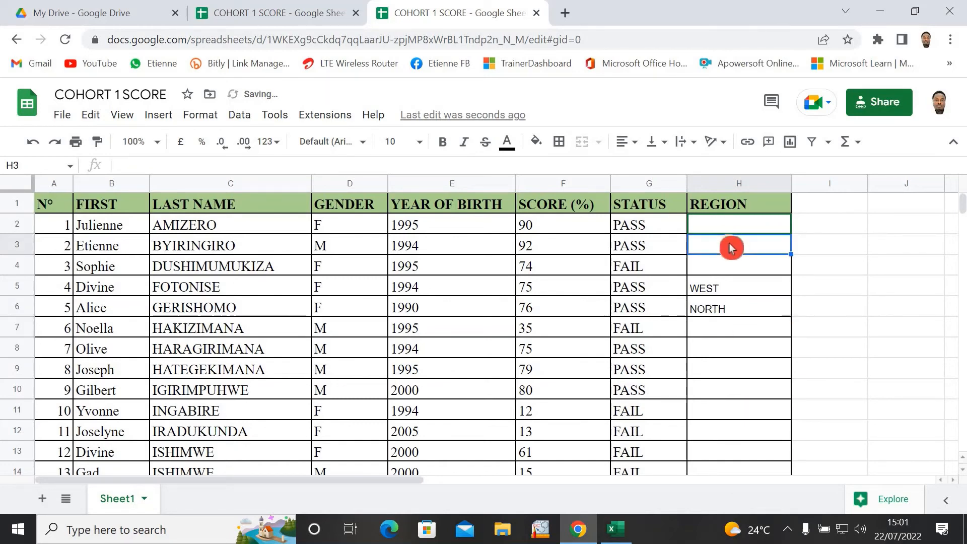
text(SOUTH)
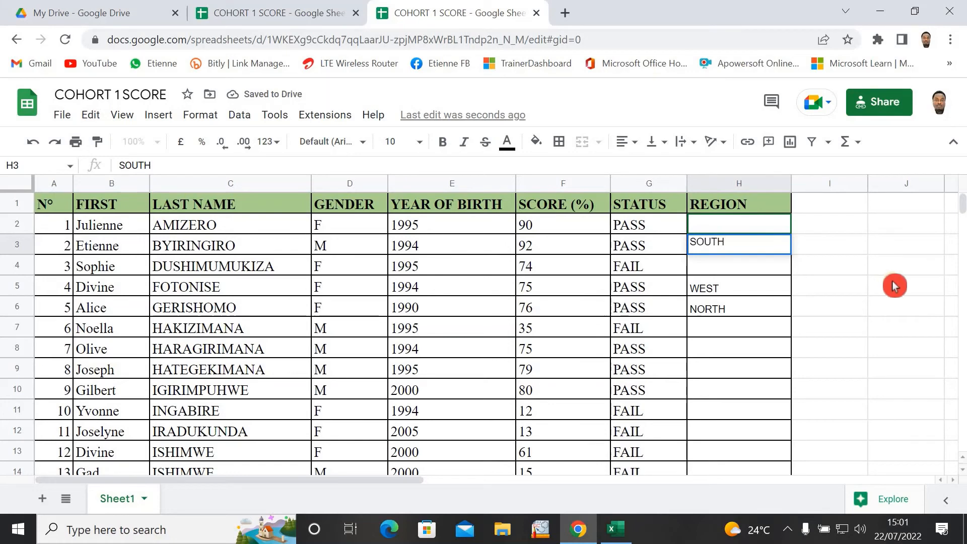
click(895, 286)
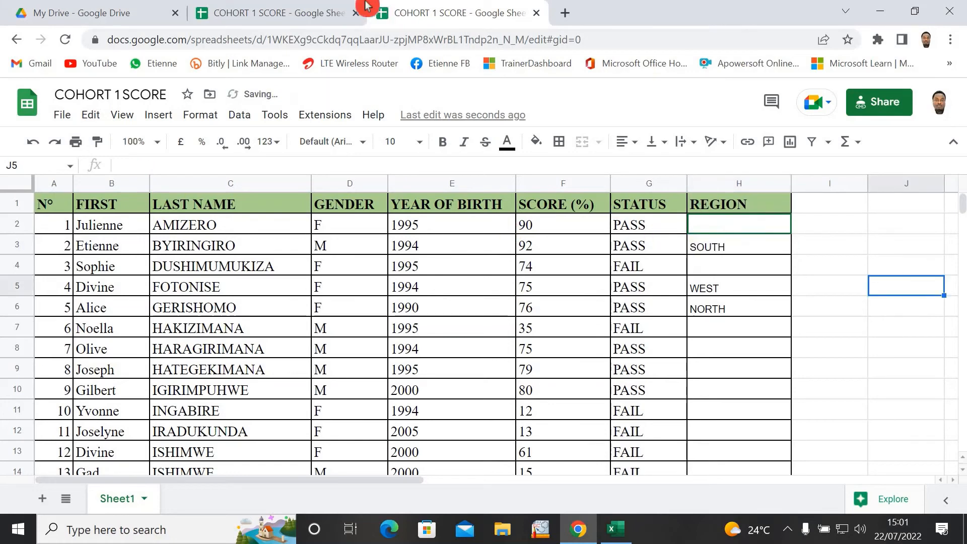
Check the REGION entries in H3, H5 and H6 in the original COHORT 1 SCORE browser tab, and return to the shared-link tab.
click(252, 13)
click(754, 351)
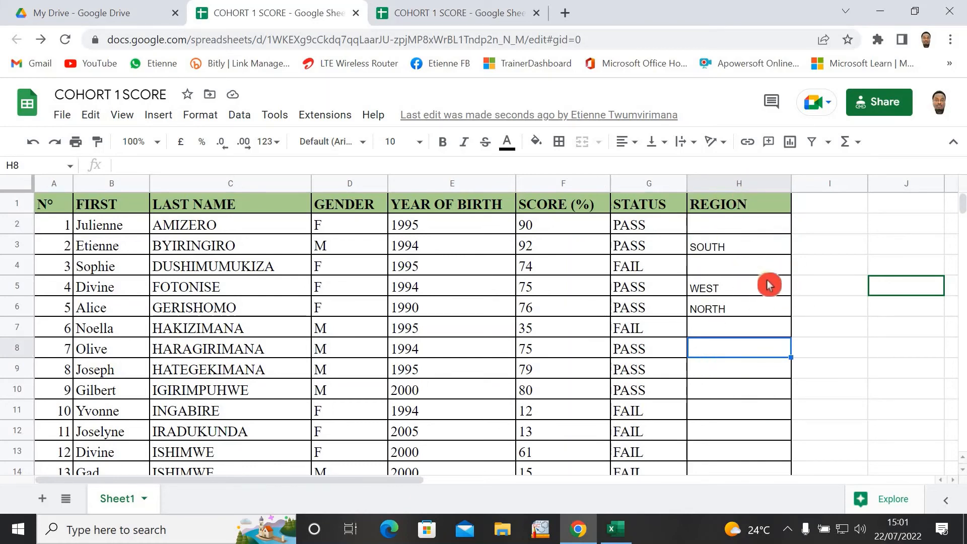
click(754, 248)
click(766, 307)
click(732, 287)
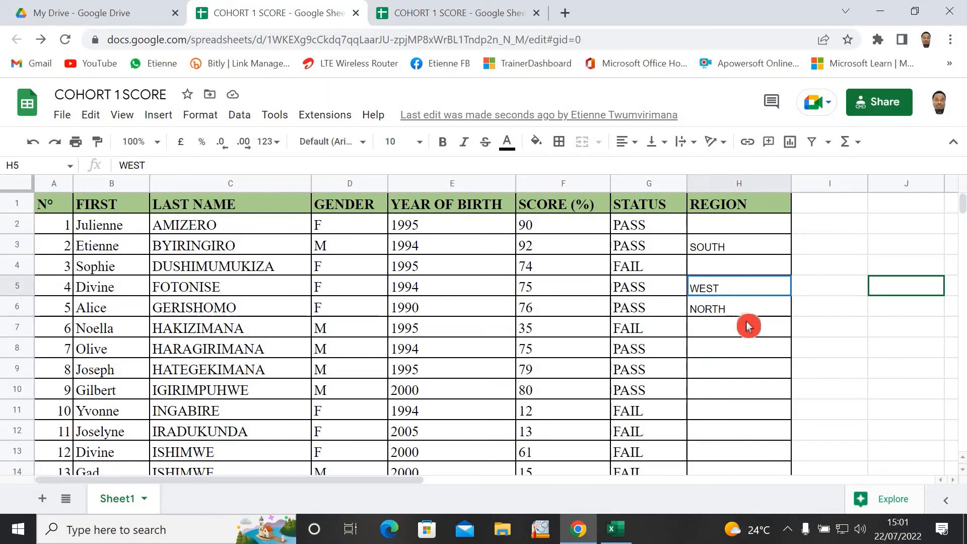
click(742, 308)
click(748, 369)
click(736, 416)
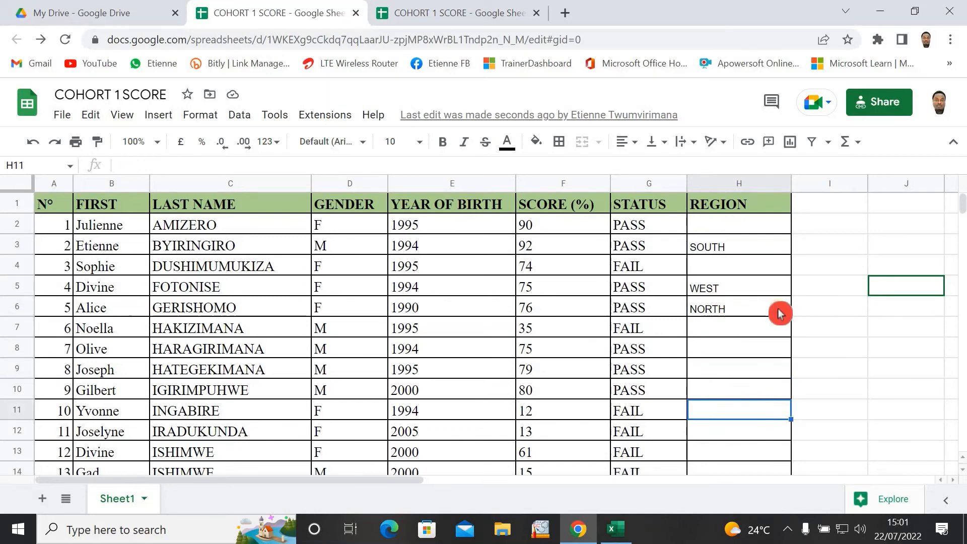
click(781, 310)
click(597, 301)
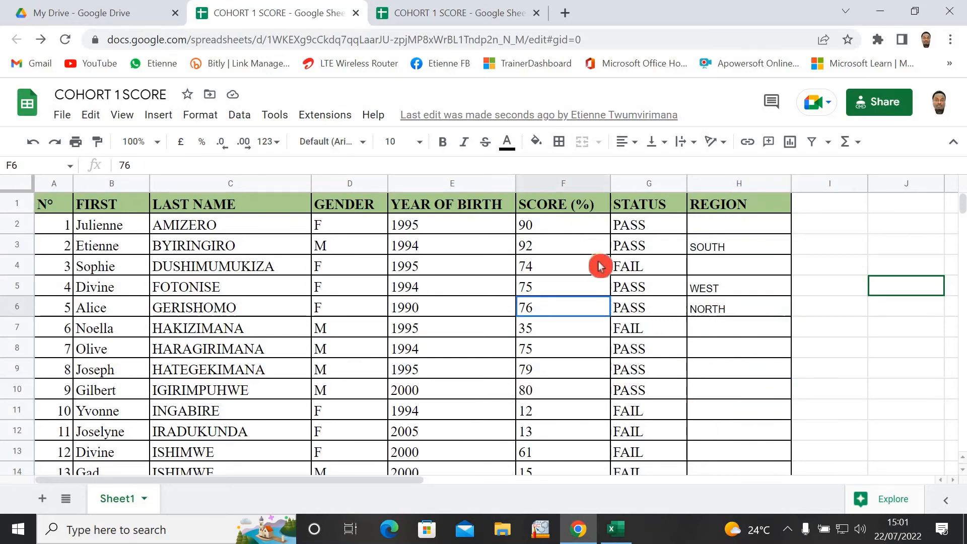
click(727, 265)
click(493, 13)
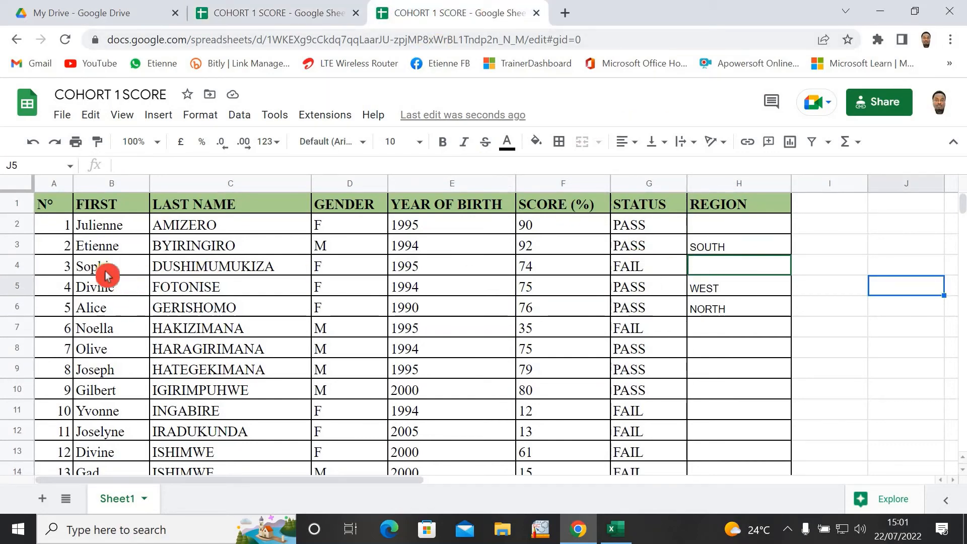
click(199, 264)
click(729, 305)
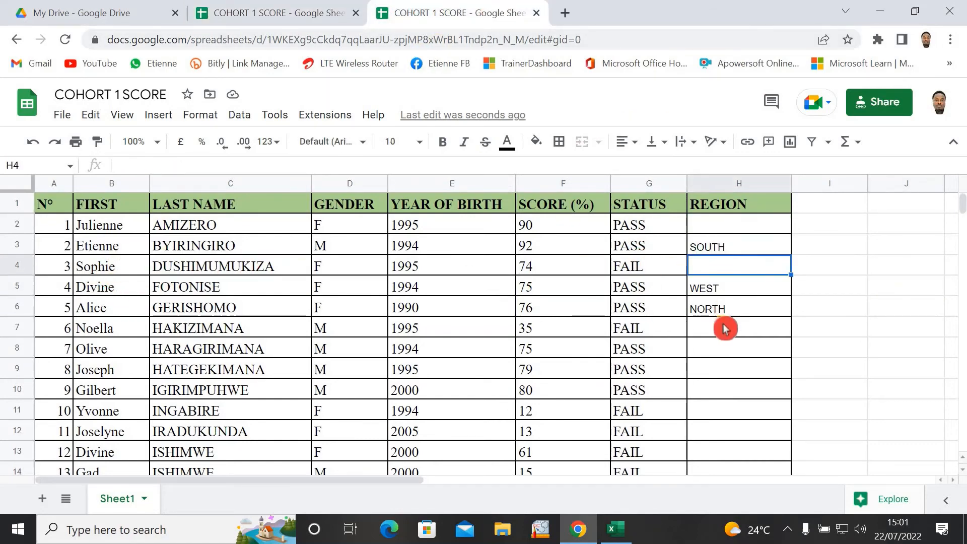
click(721, 325)
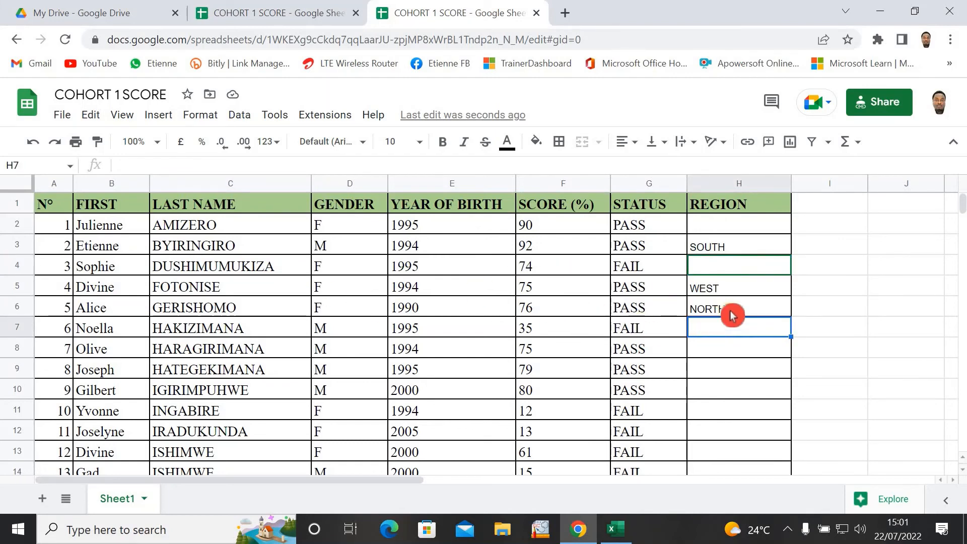
key(Down)
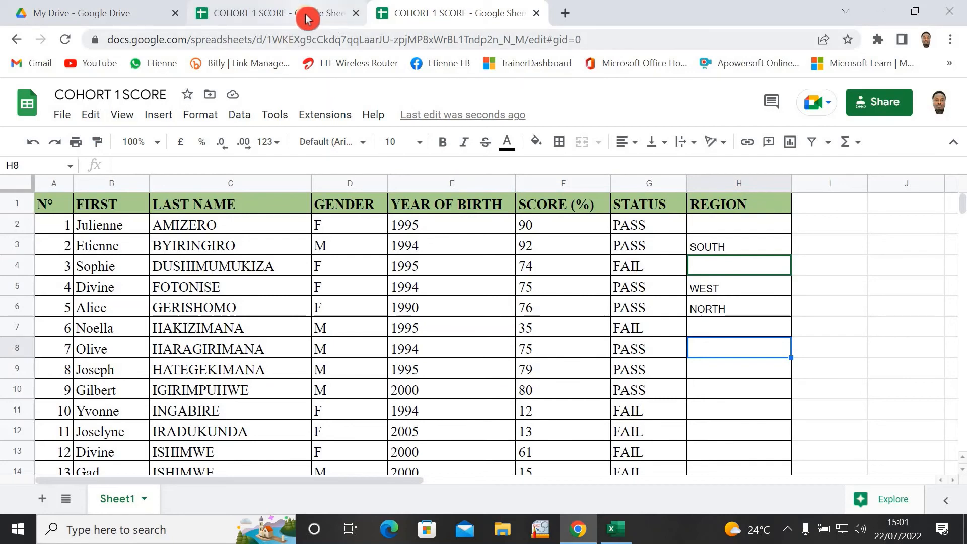
click(826, 323)
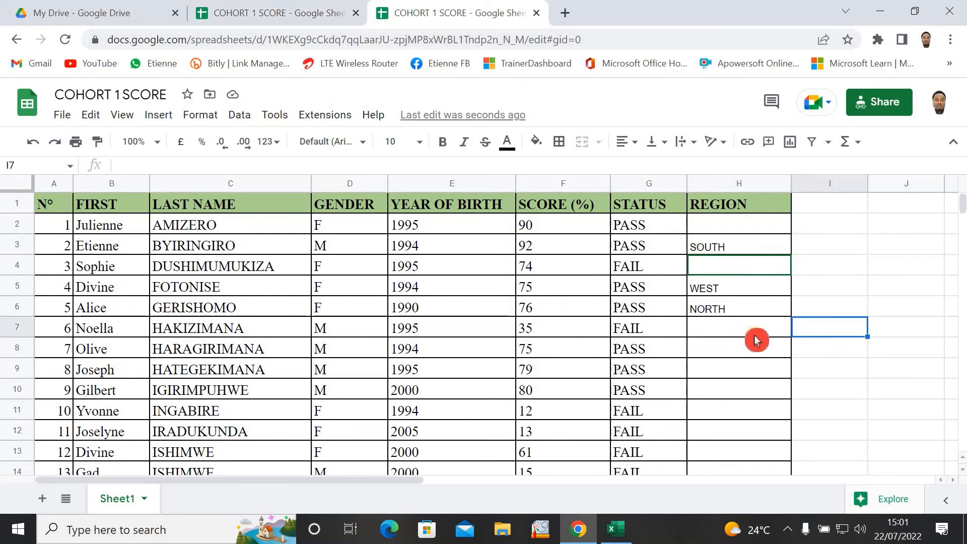
click(770, 281)
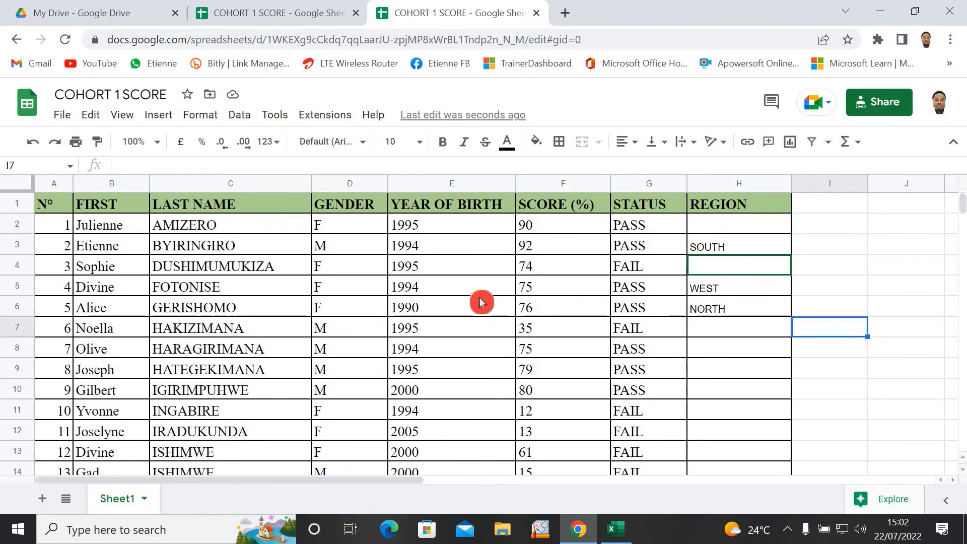
click(491, 310)
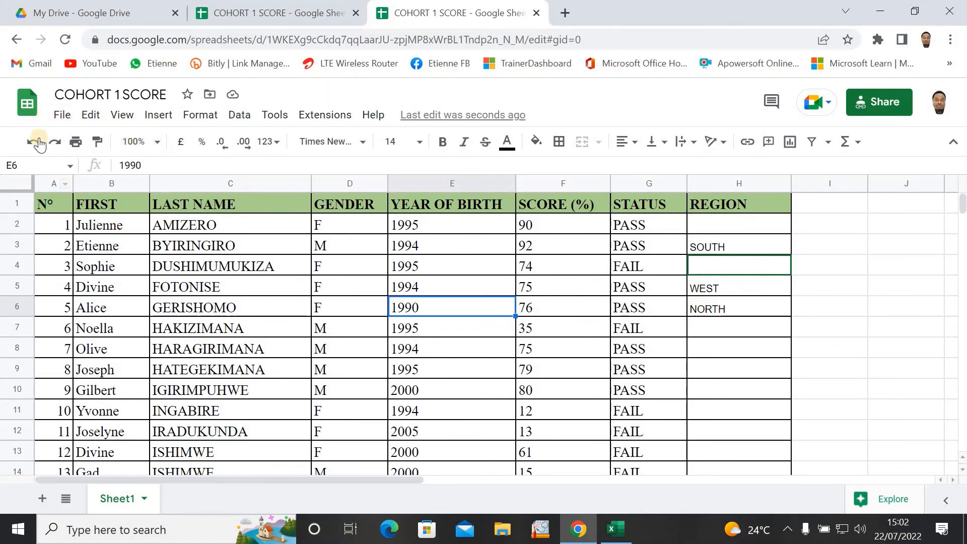
Download the COHORT 1 SCORE spreadsheet as a Microsoft Excel (.xlsx) file.
click(58, 117)
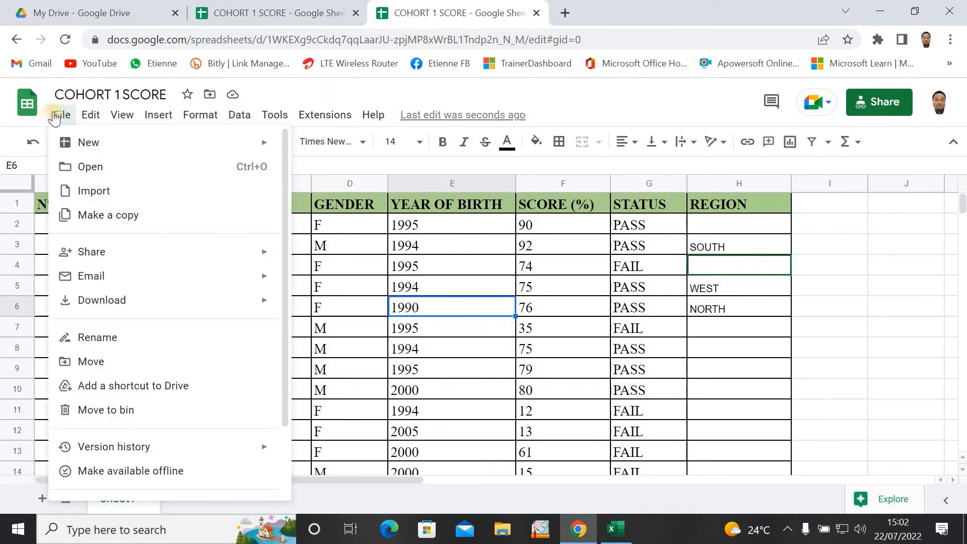
mouse_move(119, 306)
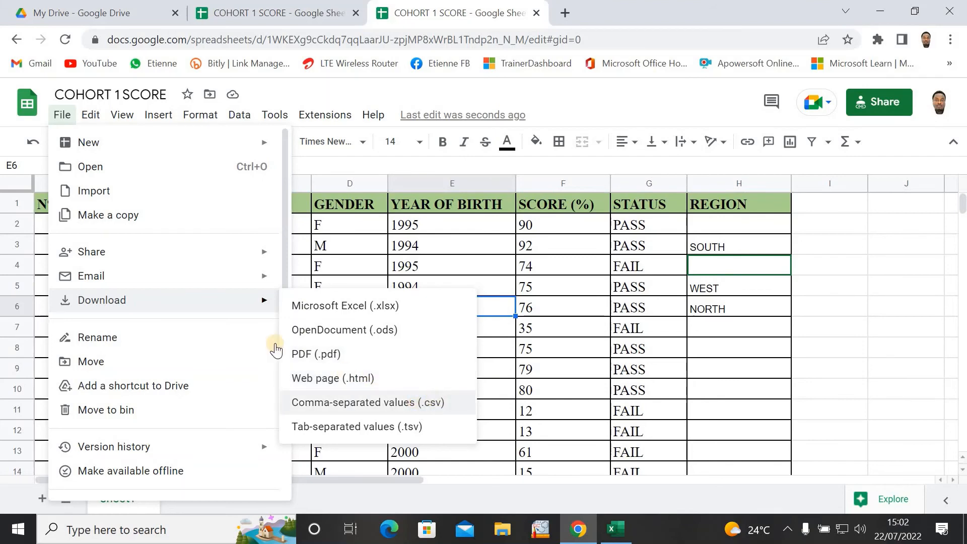
click(341, 308)
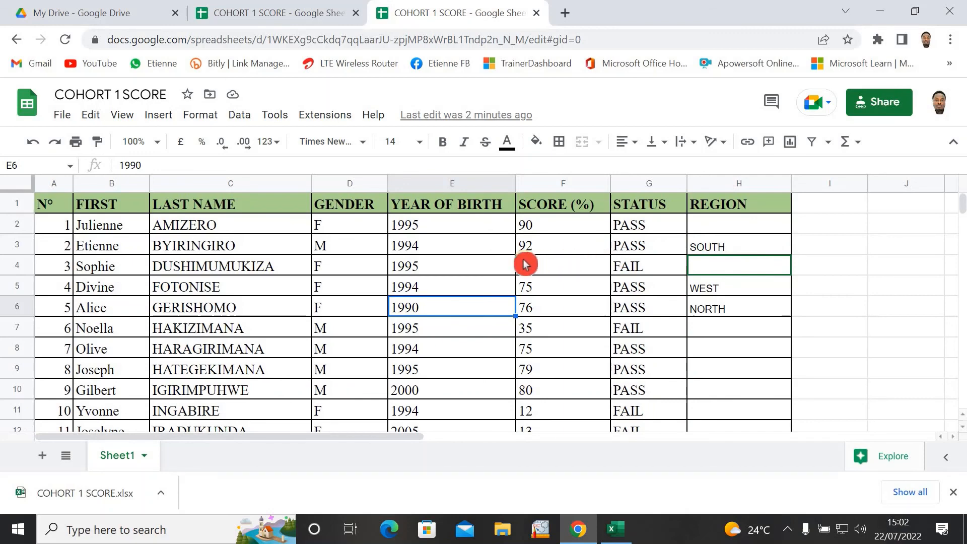
click(586, 279)
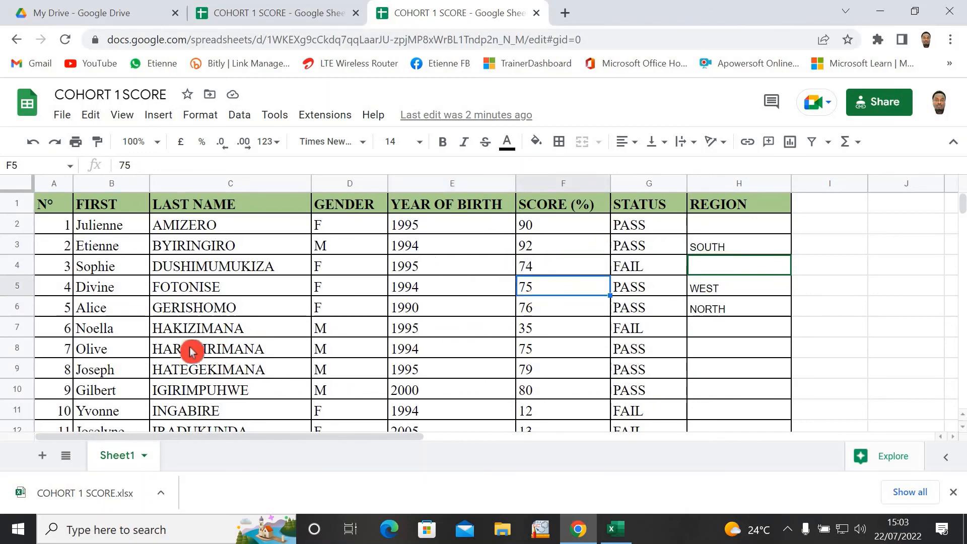
click(814, 250)
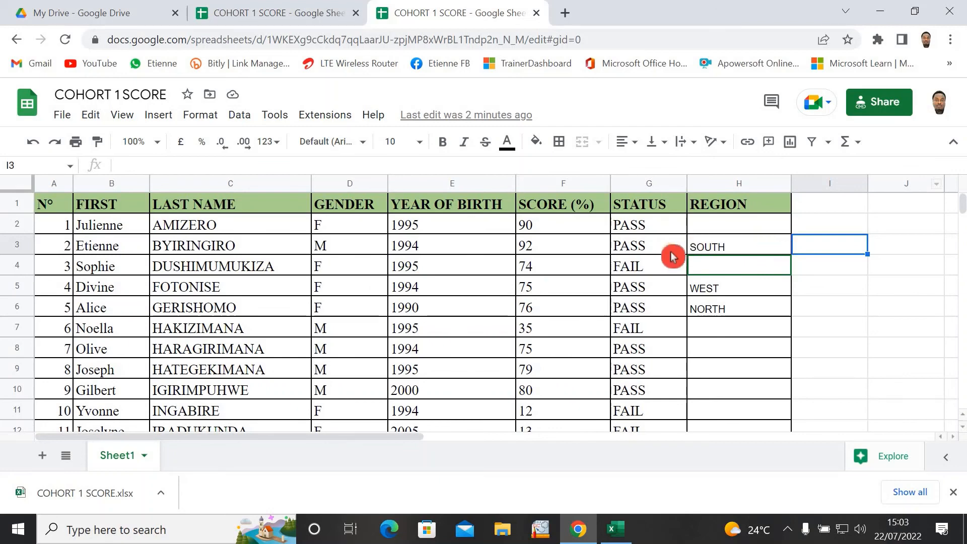
click(803, 288)
click(892, 289)
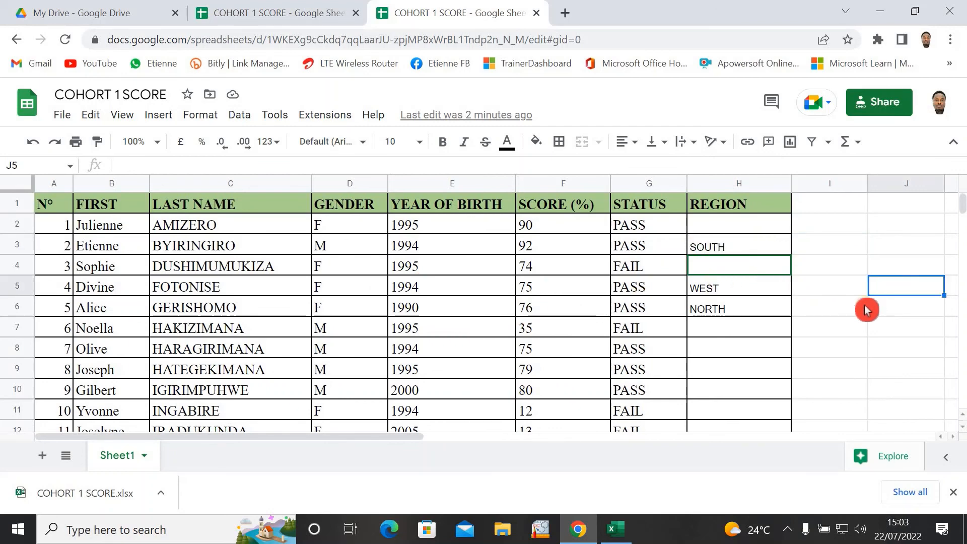
click(864, 309)
click(858, 336)
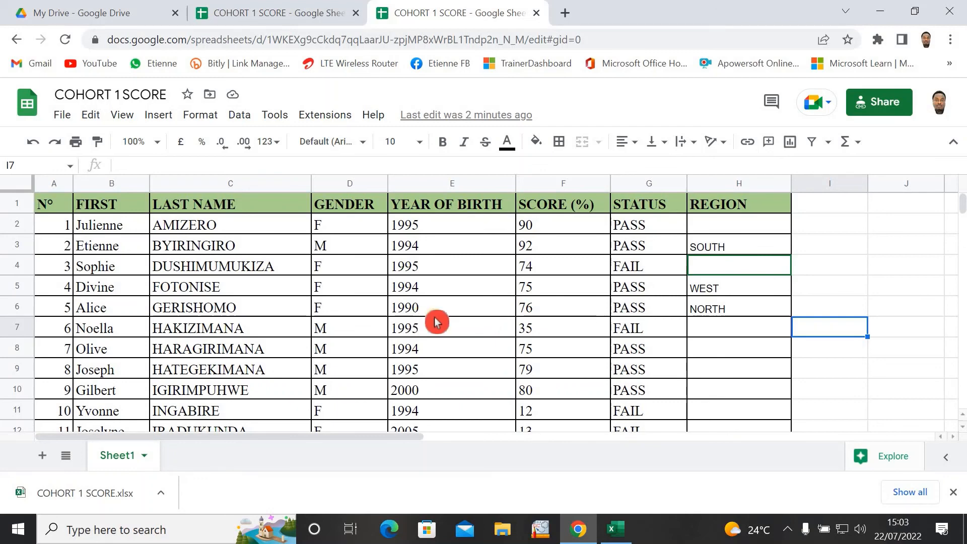
click(888, 305)
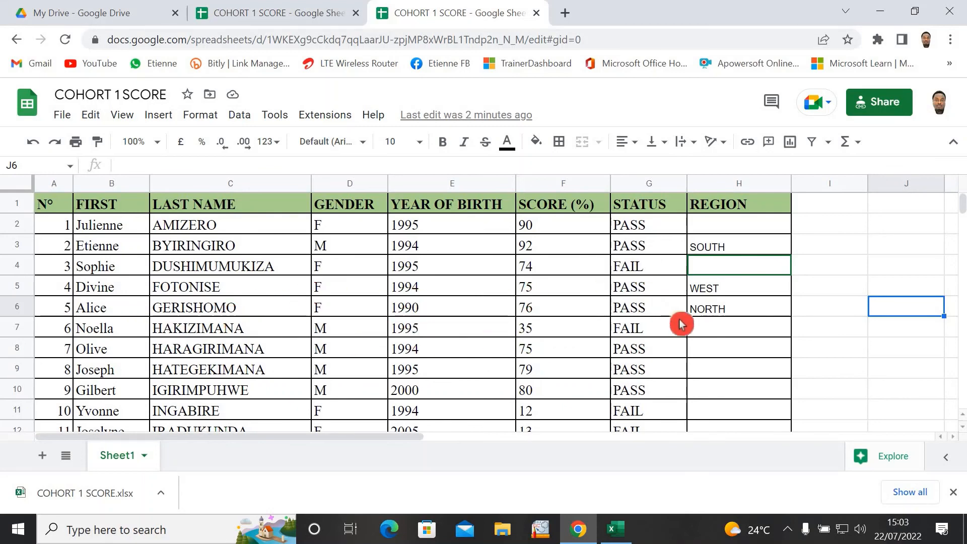
click(698, 328)
click(484, 347)
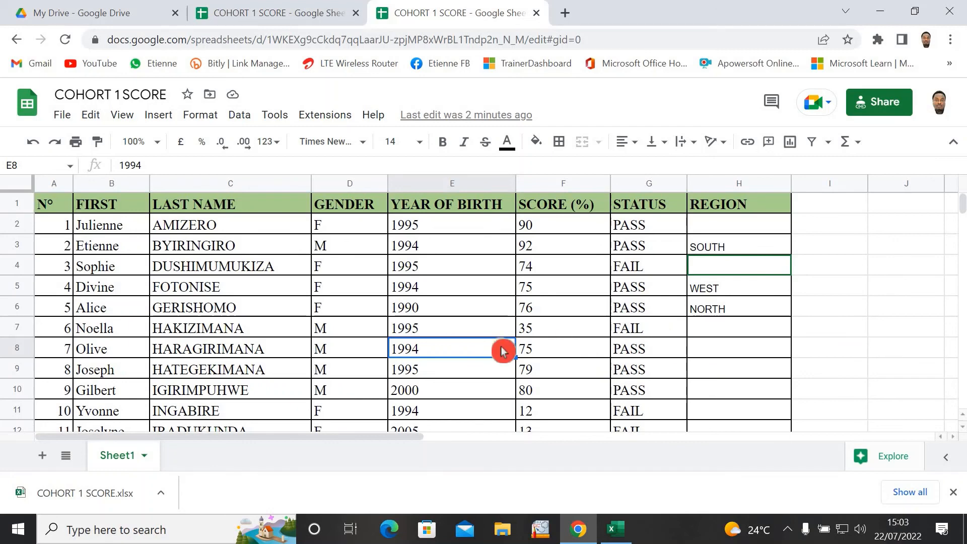
click(814, 327)
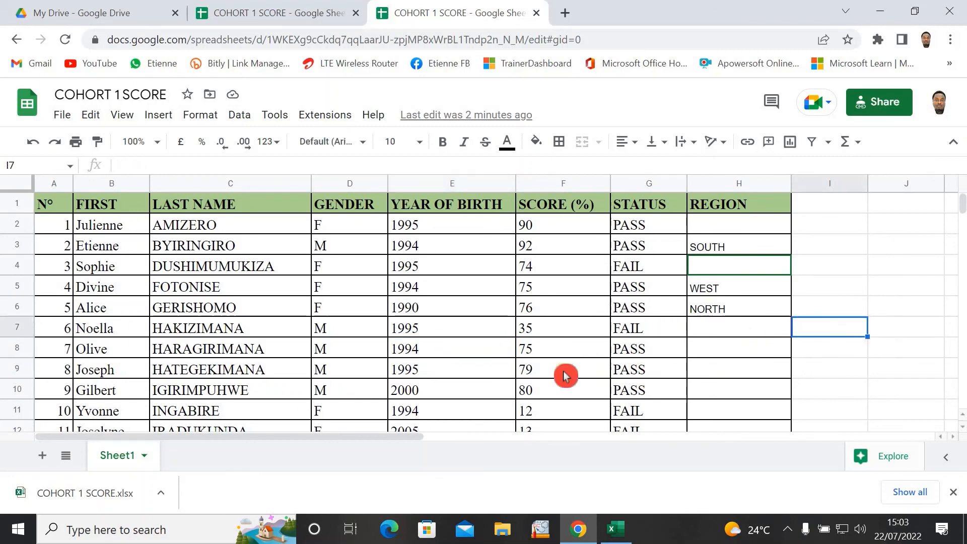